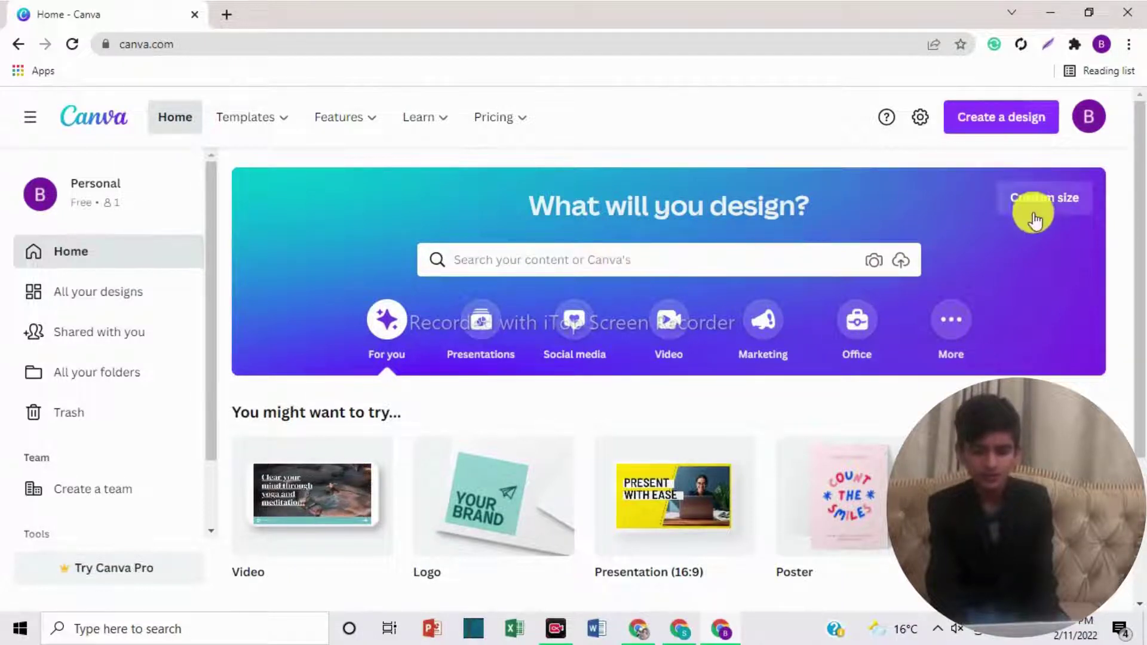
# - Scroll down the Canva Home page toward the All your designs link in the sidebar
pyautogui.moveTo(1143, 162); pyautogui.dragTo(1140, 245)
pyautogui.moveTo(316, 354)
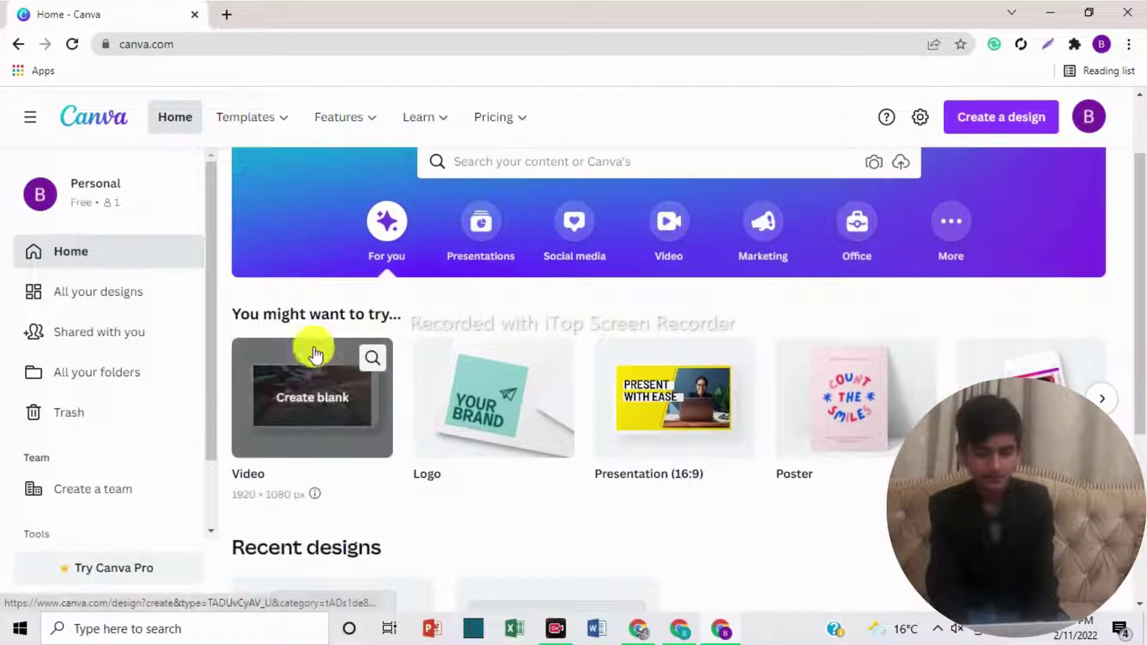
# - Browse All your designs, Shared with you and All your folders, then check the empty Trash
pyautogui.click(144, 297)
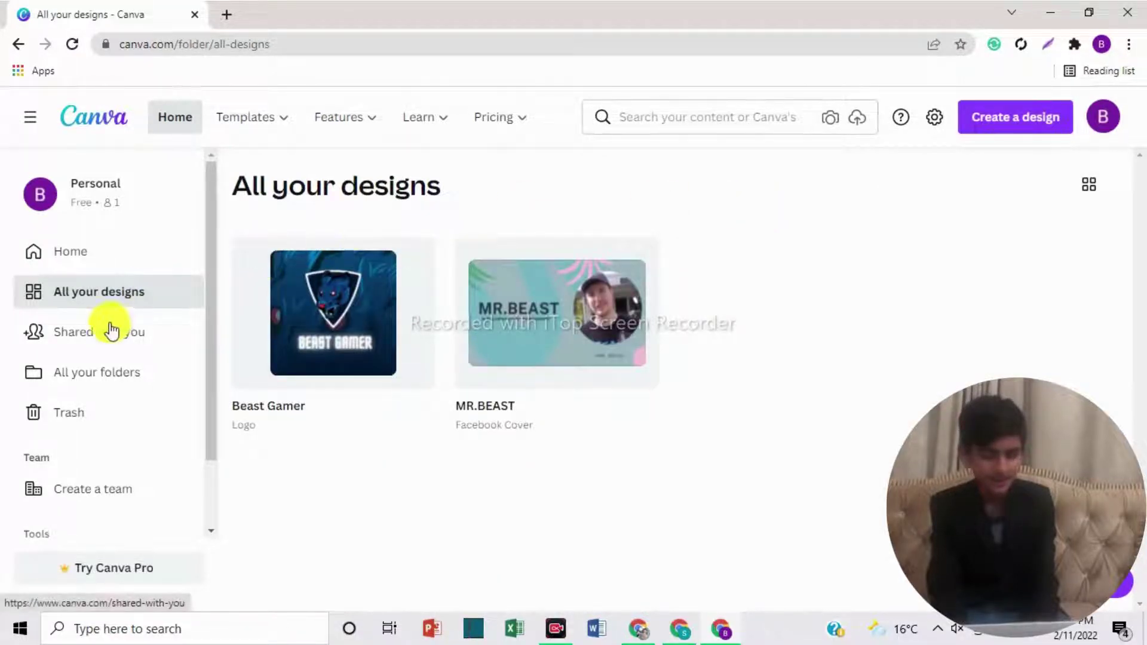
pyautogui.click(149, 333)
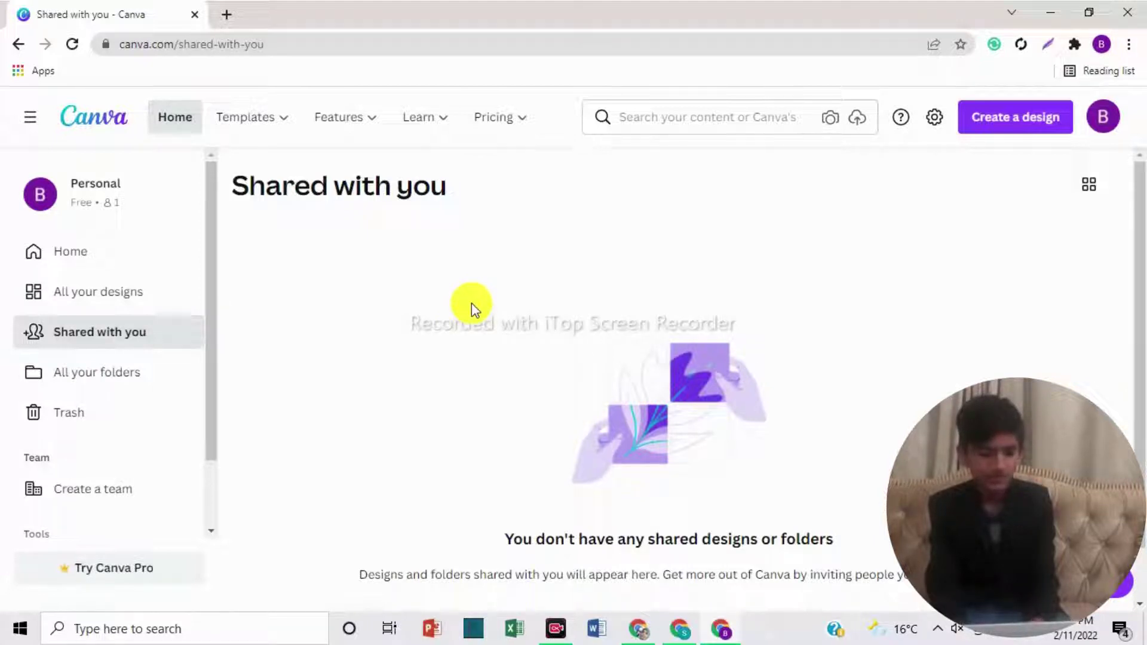
pyautogui.click(174, 371)
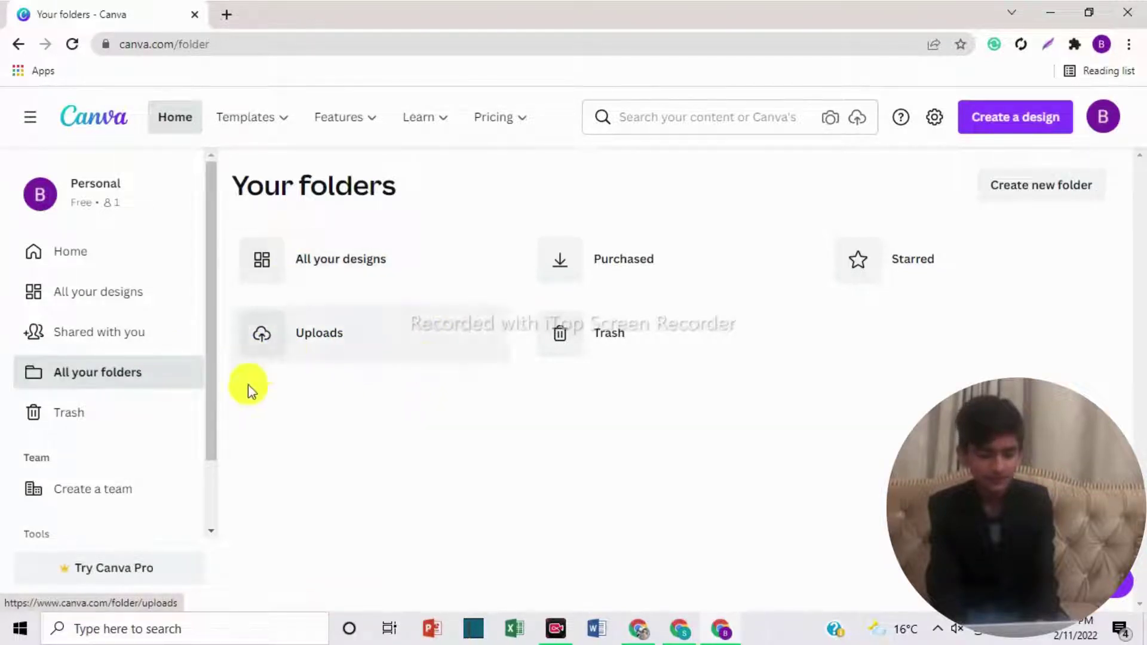
pyautogui.scroll(-1, 217, 418)
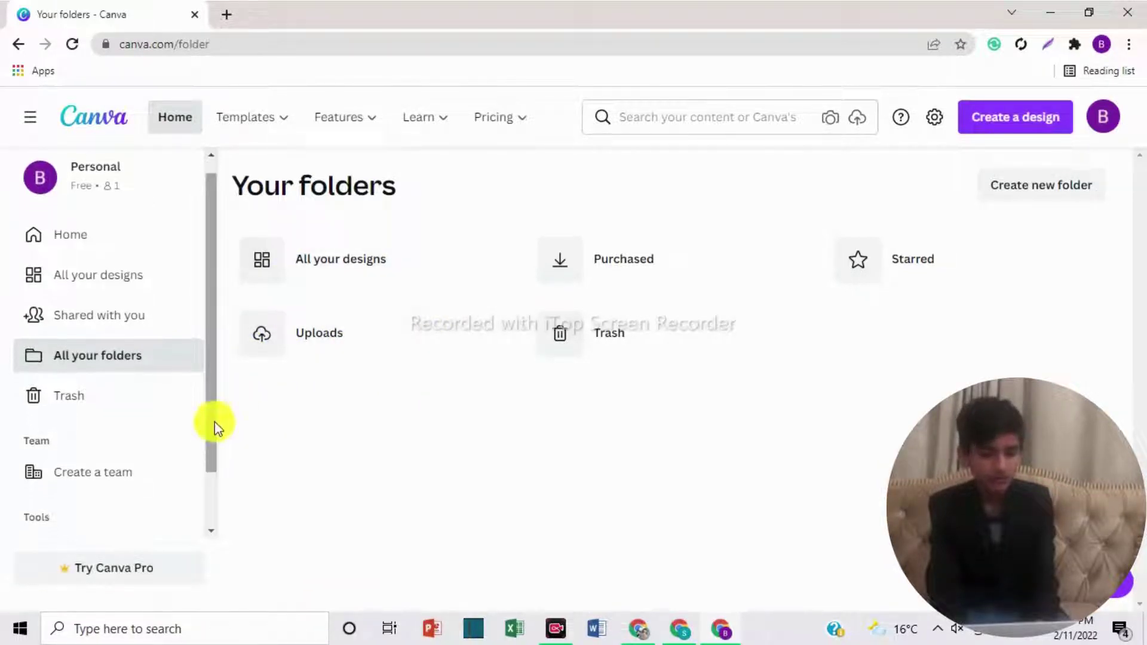
pyautogui.click(90, 393)
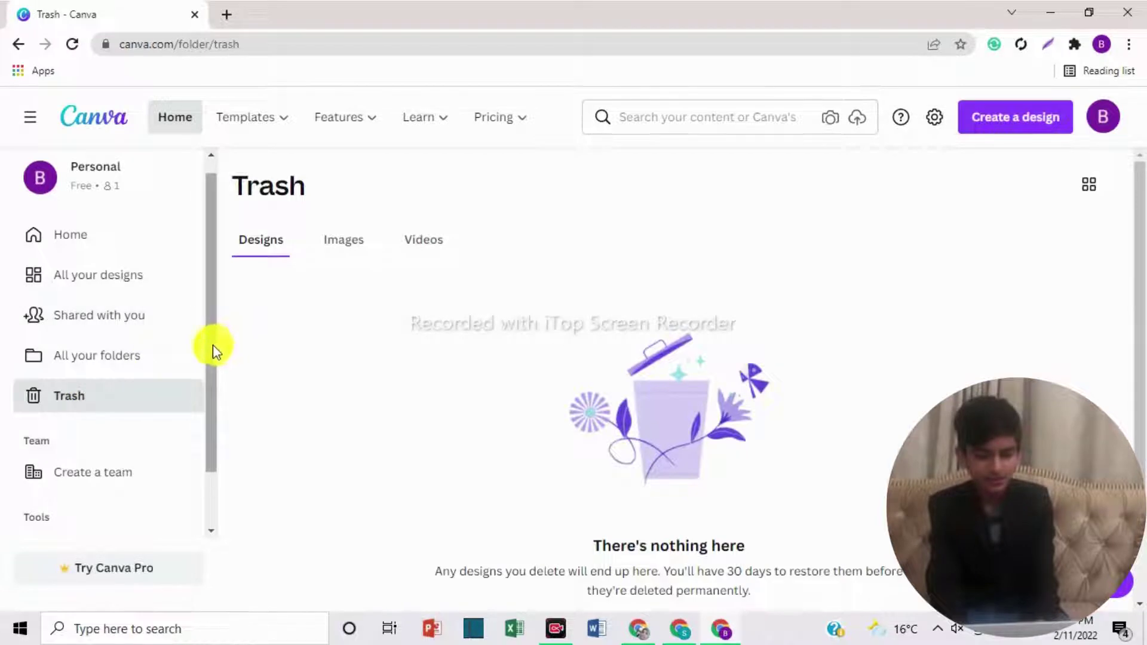
pyautogui.scroll(-1, 213, 369)
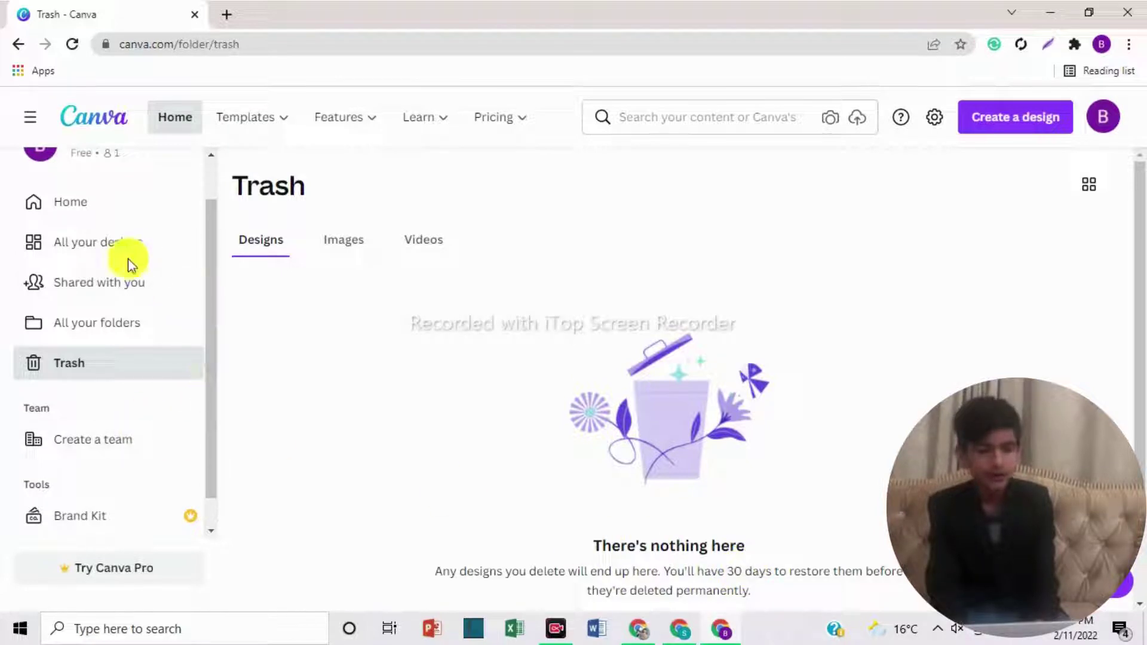
pyautogui.moveTo(246, 119)
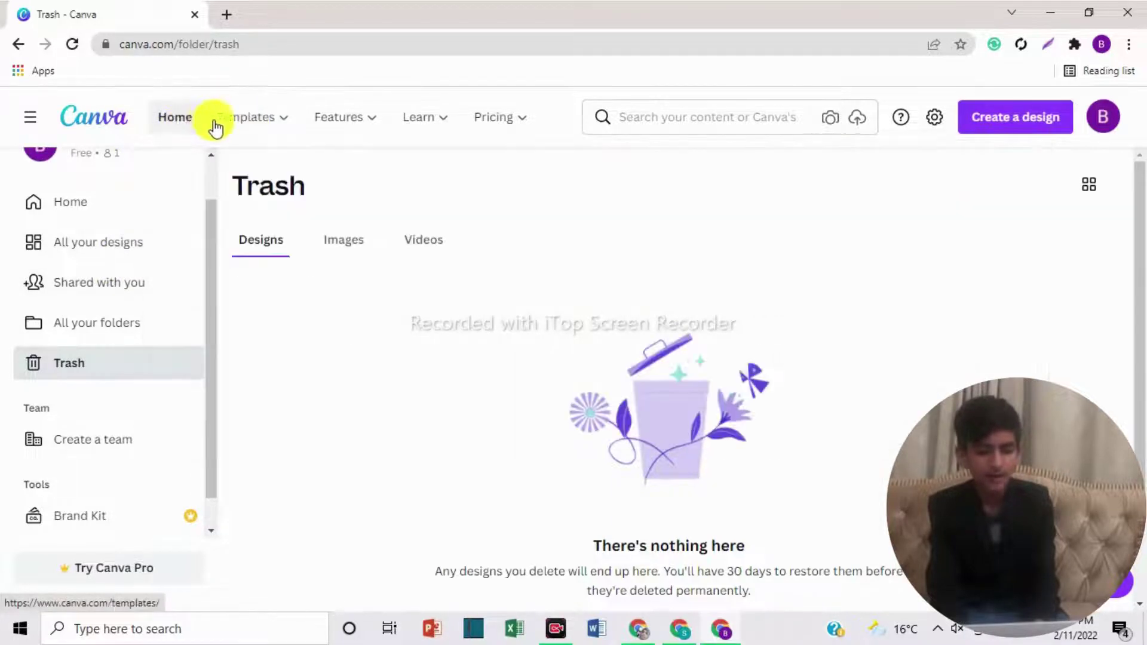
# - Show the Templates mega menu with Social Media, Personal, Business, Marketing, Education and Trending categories
pyautogui.moveTo(464, 130)
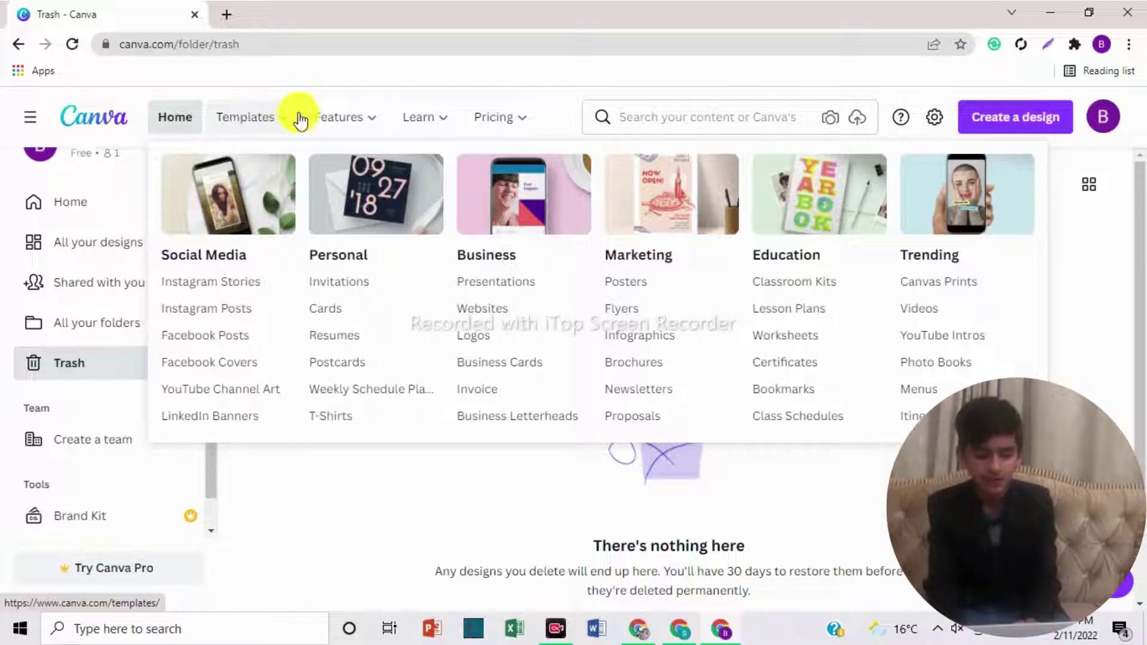
# - Show the Features dropdown listing Photos, Icons, Print Products, Apps, Explore and Download
pyautogui.moveTo(334, 117)
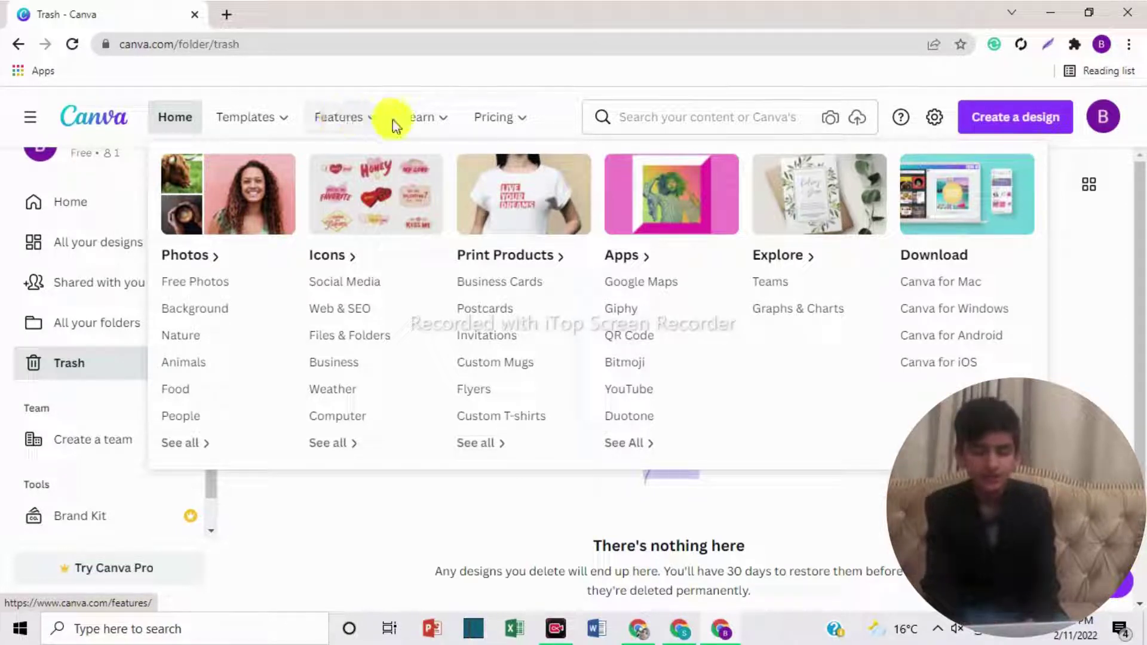
pyautogui.moveTo(418, 128)
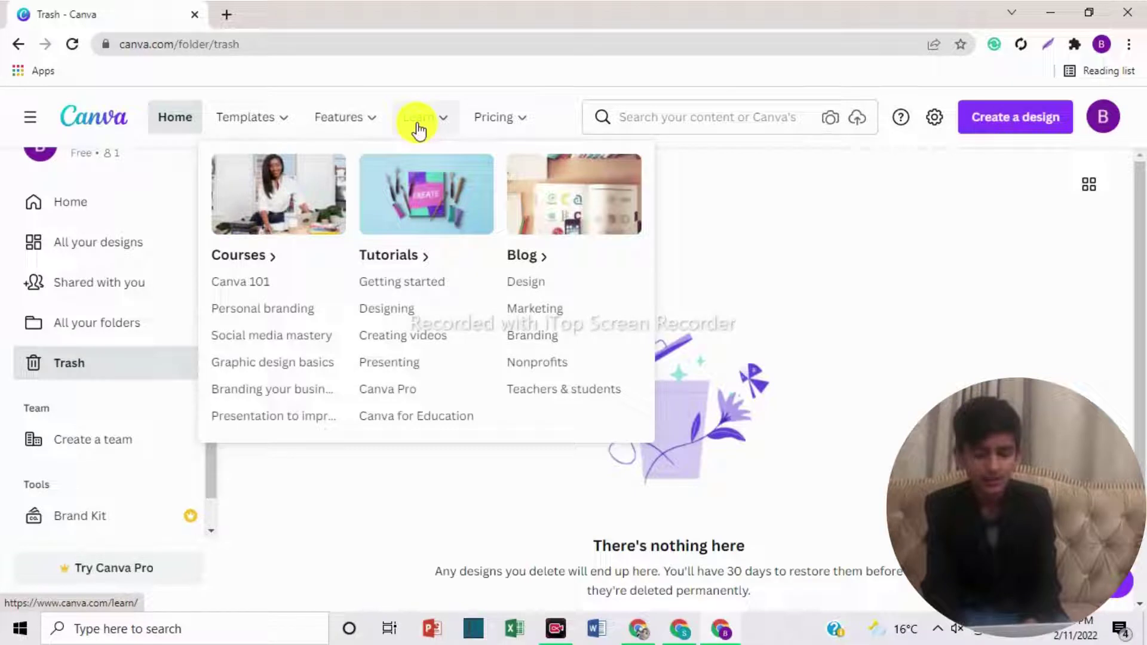
pyautogui.moveTo(465, 117)
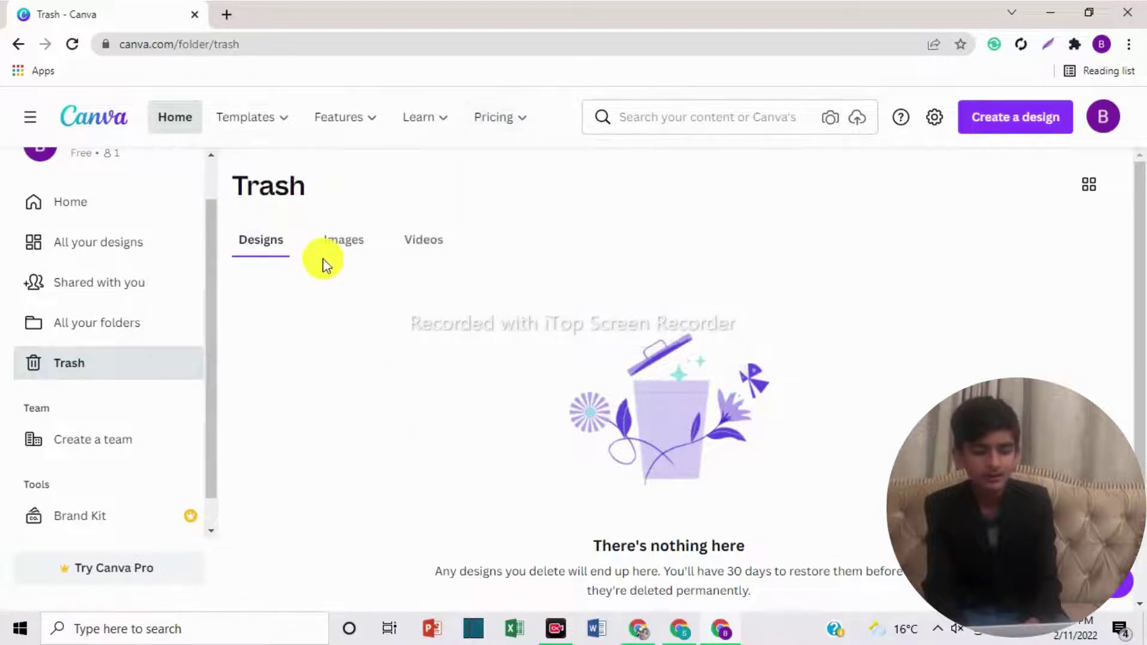
# - From the Home page, create a blank Logo design, 'Untitled design - Logo'
pyautogui.click(128, 205)
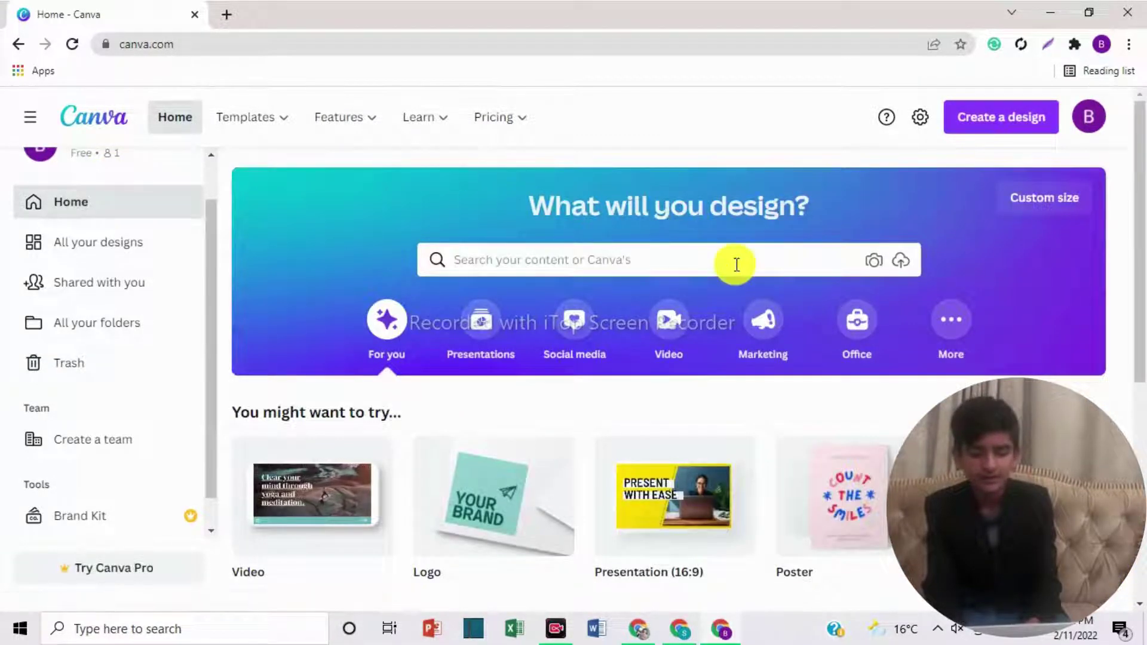
pyautogui.moveTo(540, 463)
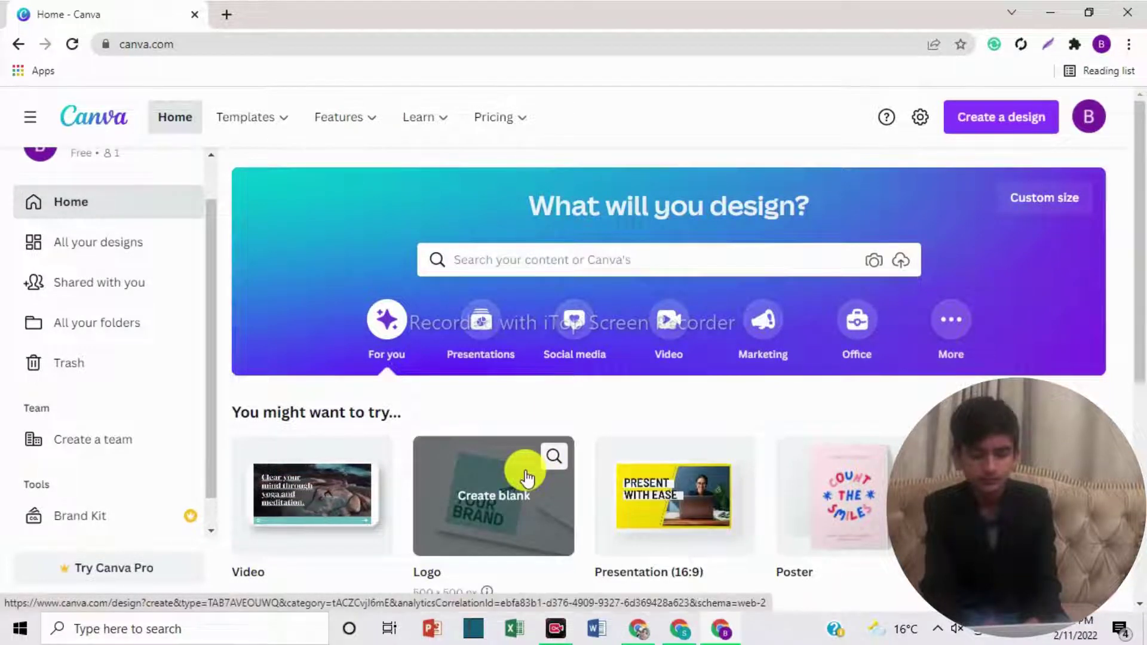
pyautogui.click(525, 472)
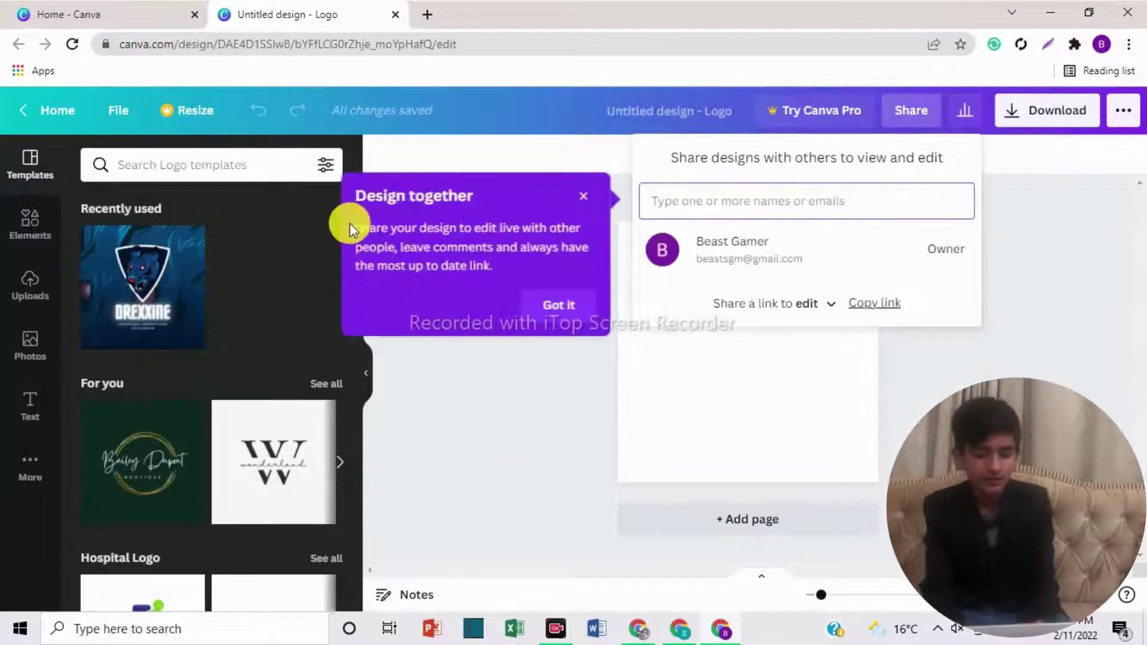
# - Close the Design together tip and the Share panel, revealing the logo template suggestions
pyautogui.click(572, 197)
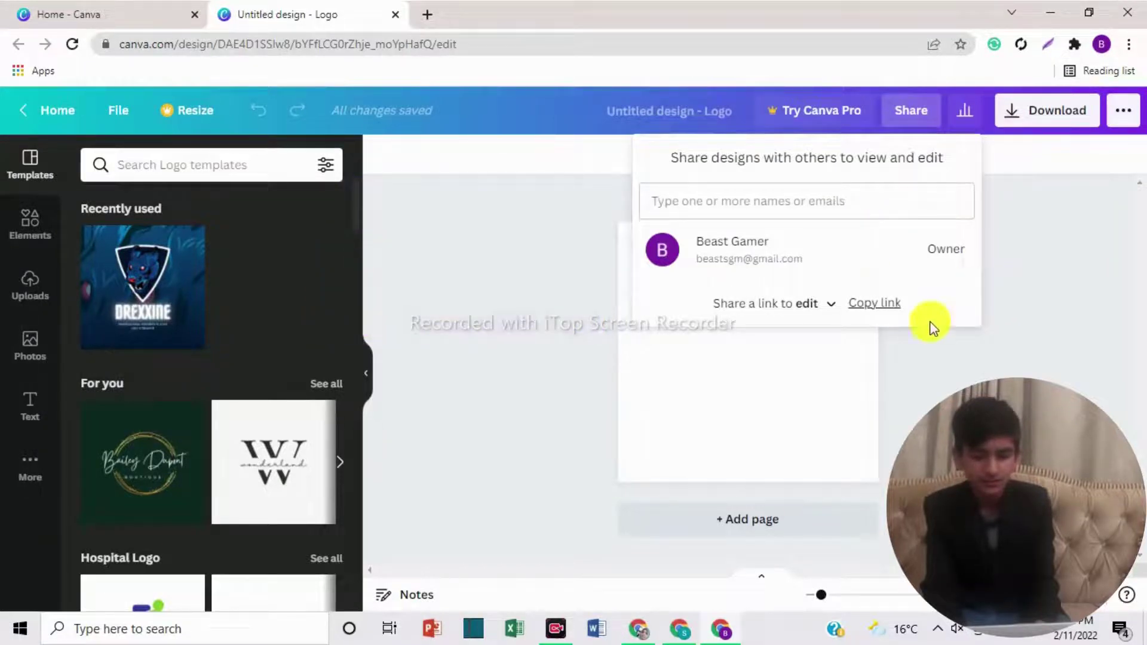
pyautogui.click(523, 302)
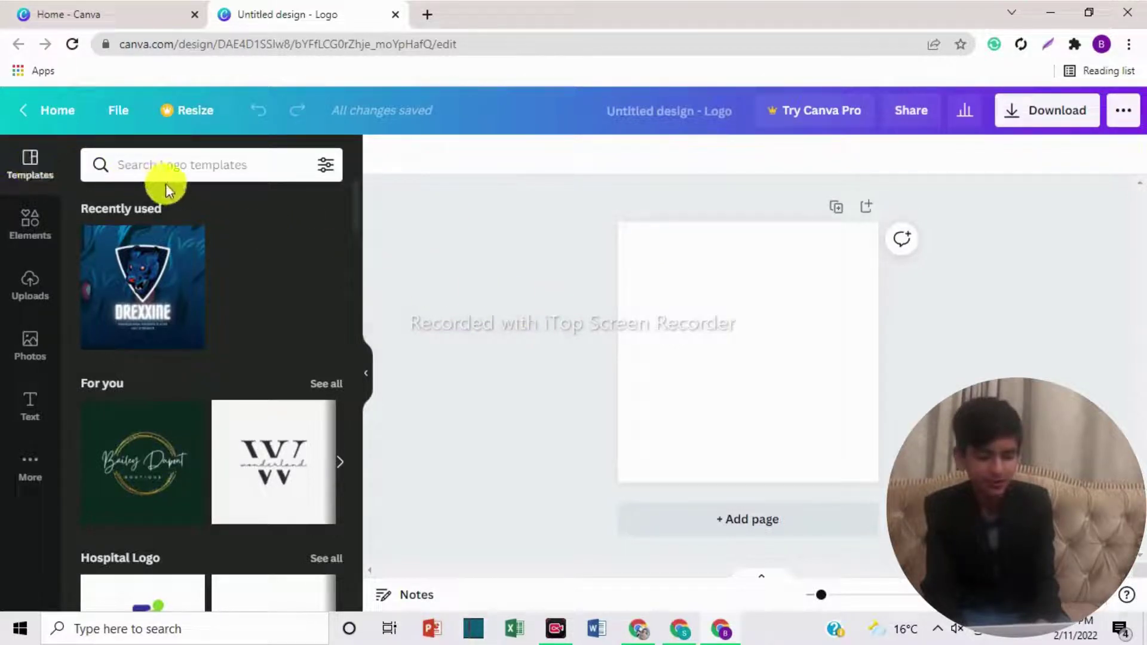
pyautogui.moveTo(356, 224); pyautogui.dragTo(358, 169)
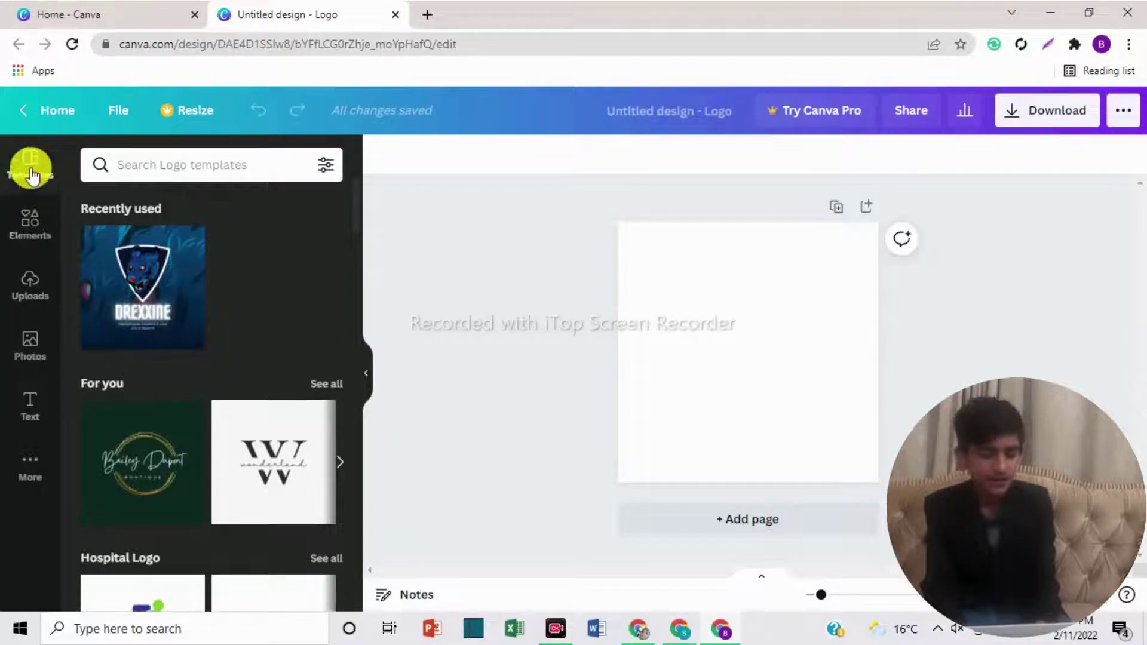
# - Look through the Elements, Uploads, Photos, Text and More panels, ending back on Templates
pyautogui.click(28, 233)
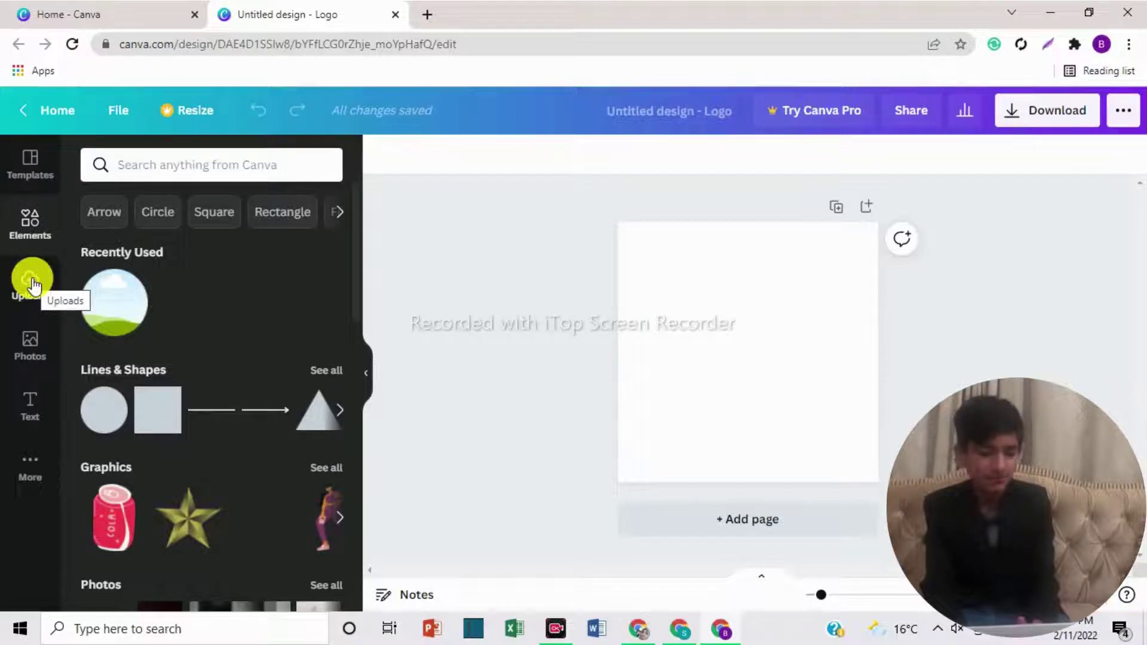
pyautogui.click(31, 280)
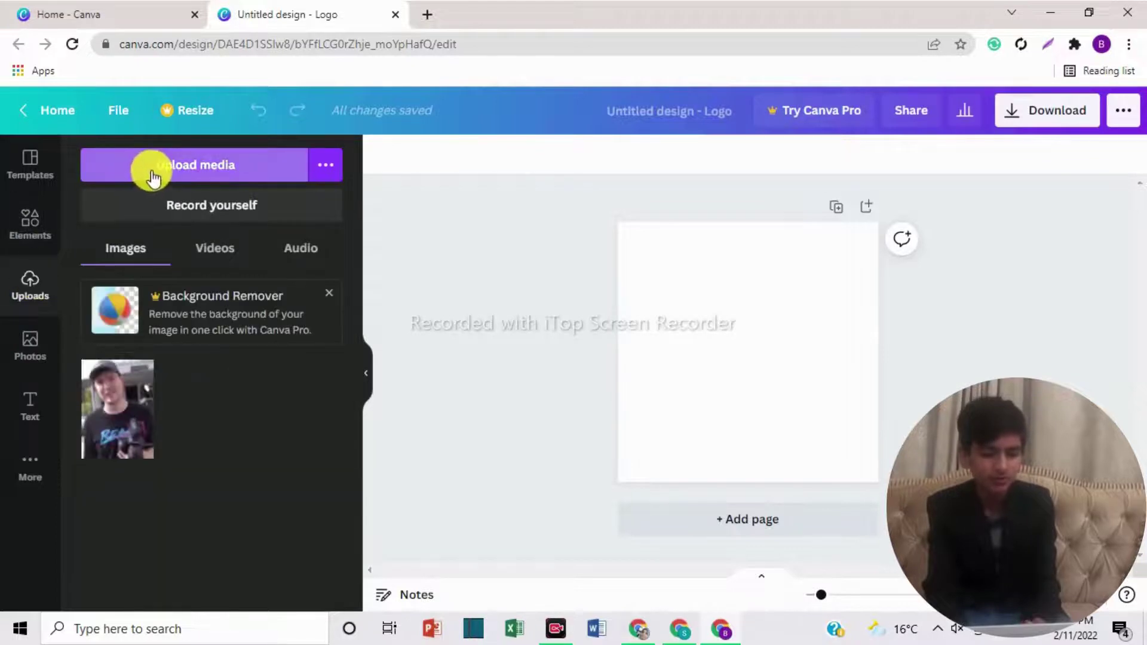
pyautogui.click(28, 345)
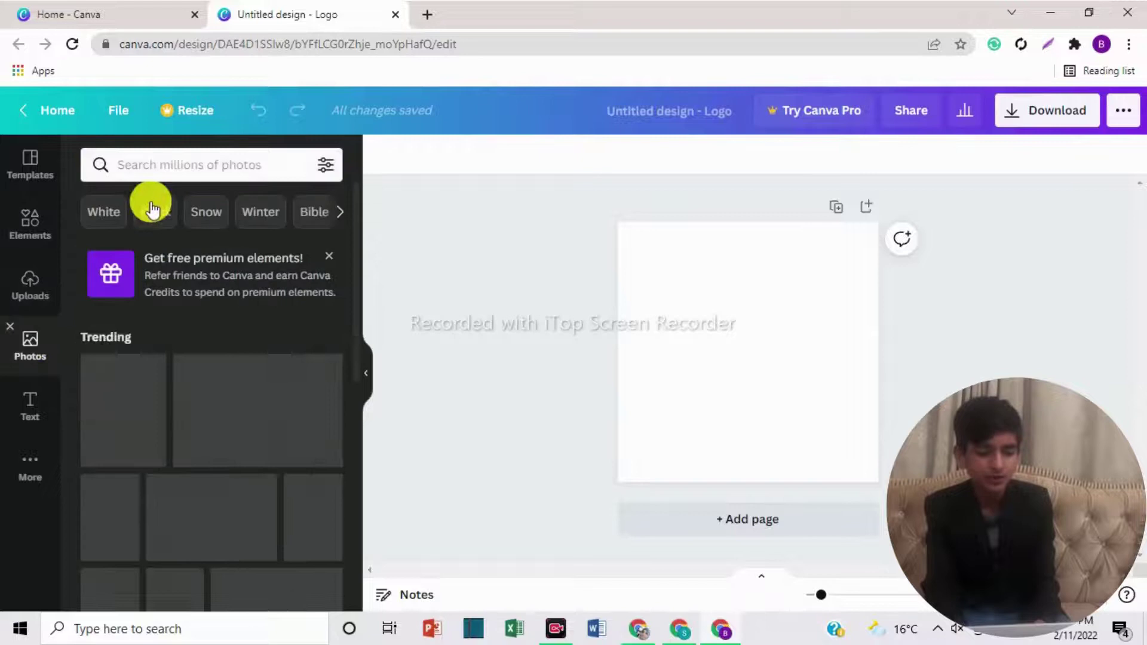
pyautogui.click(187, 163)
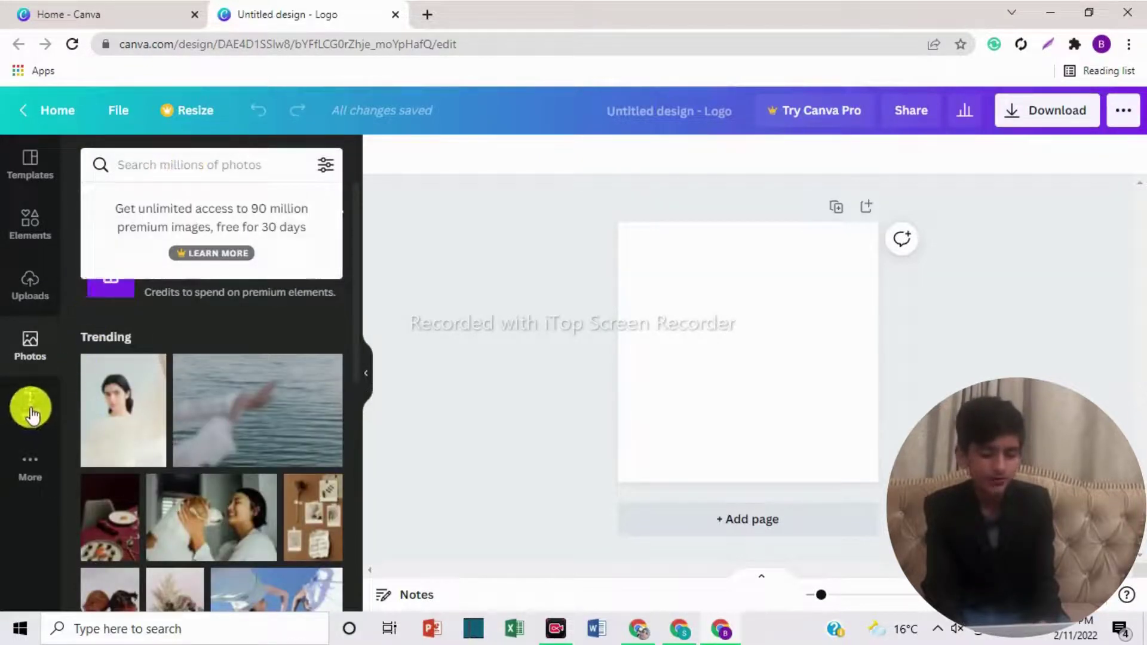
pyautogui.click(28, 409)
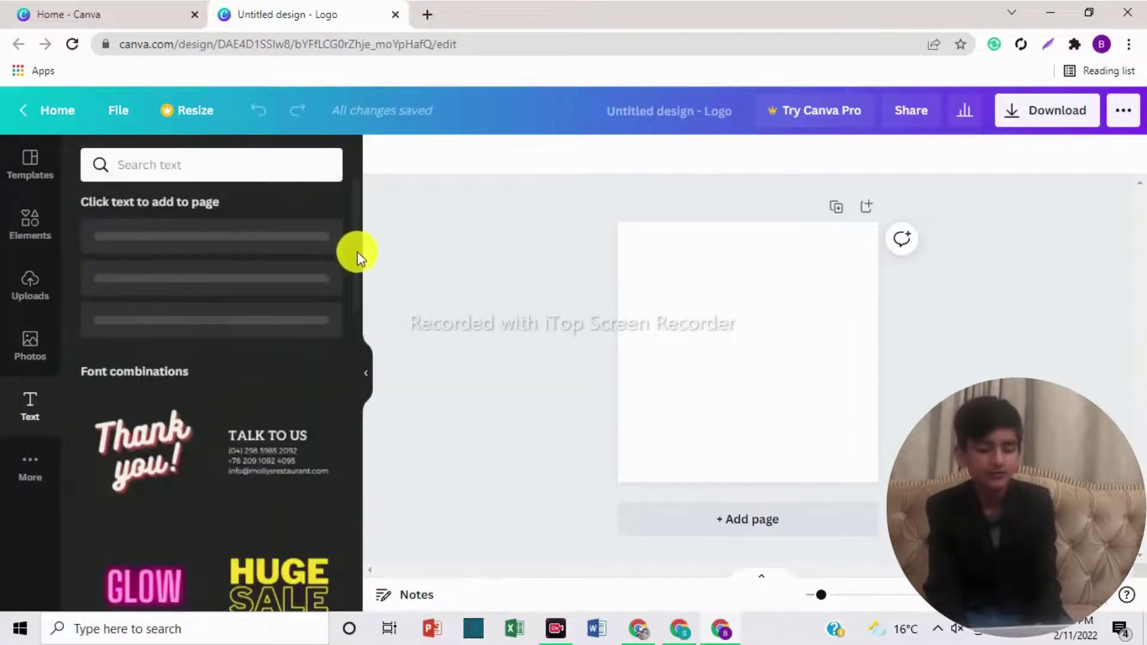
pyautogui.moveTo(357, 268)
pyautogui.mouseDown()
pyautogui.moveTo(357, 340)
pyautogui.moveTo(346, 264)
pyautogui.mouseUp()
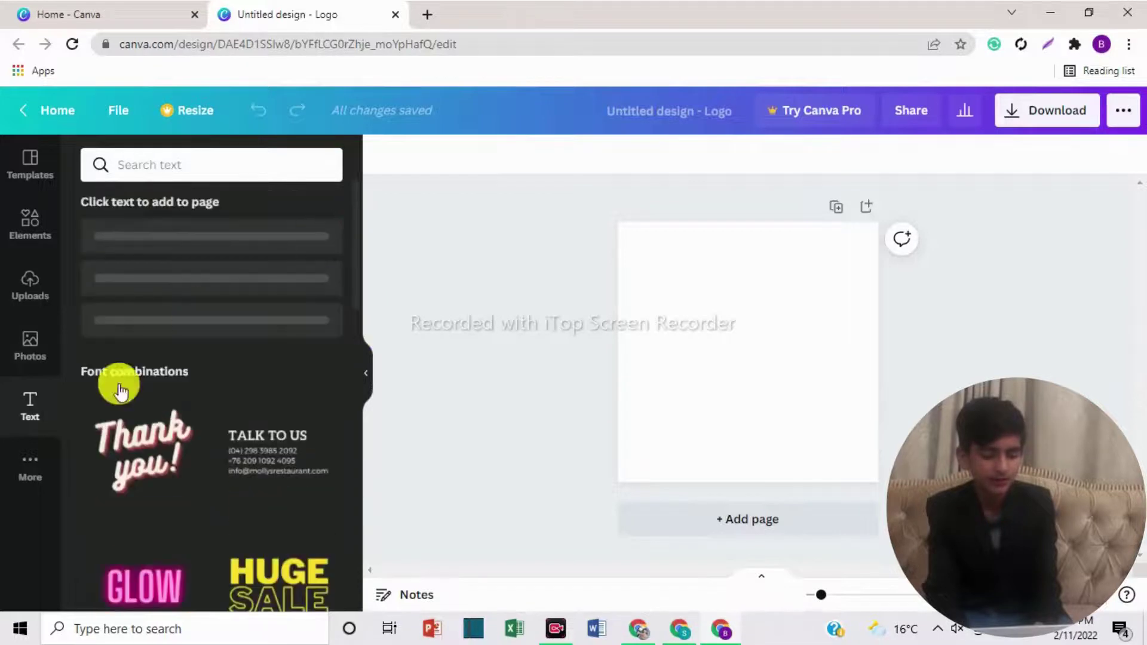
pyautogui.click(23, 478)
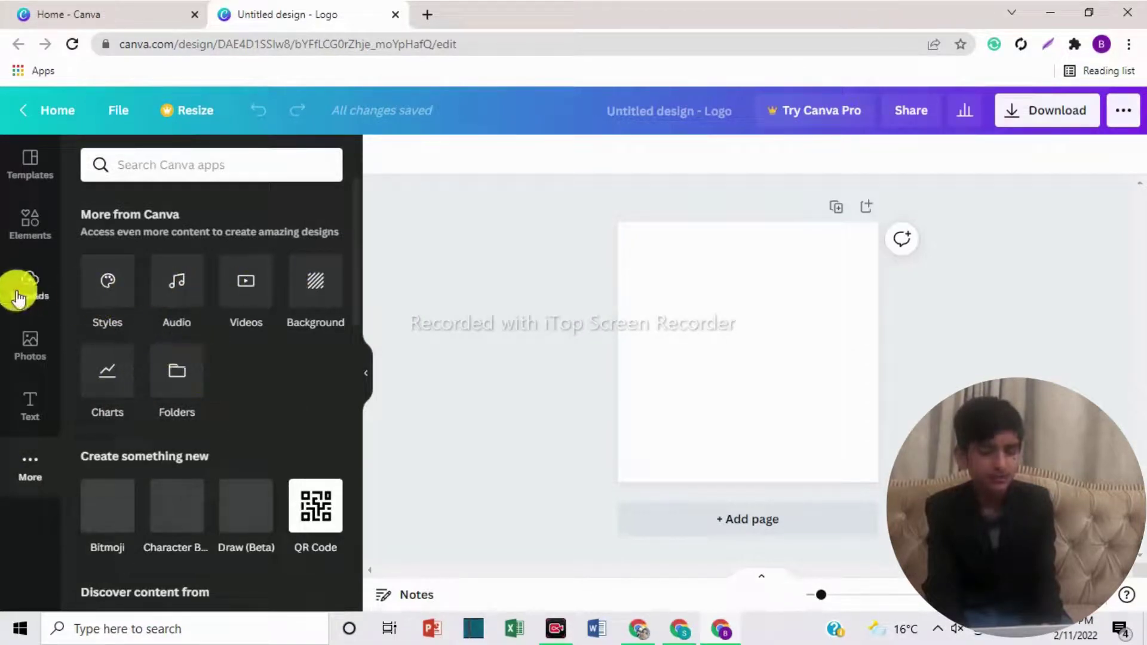
pyautogui.click(28, 162)
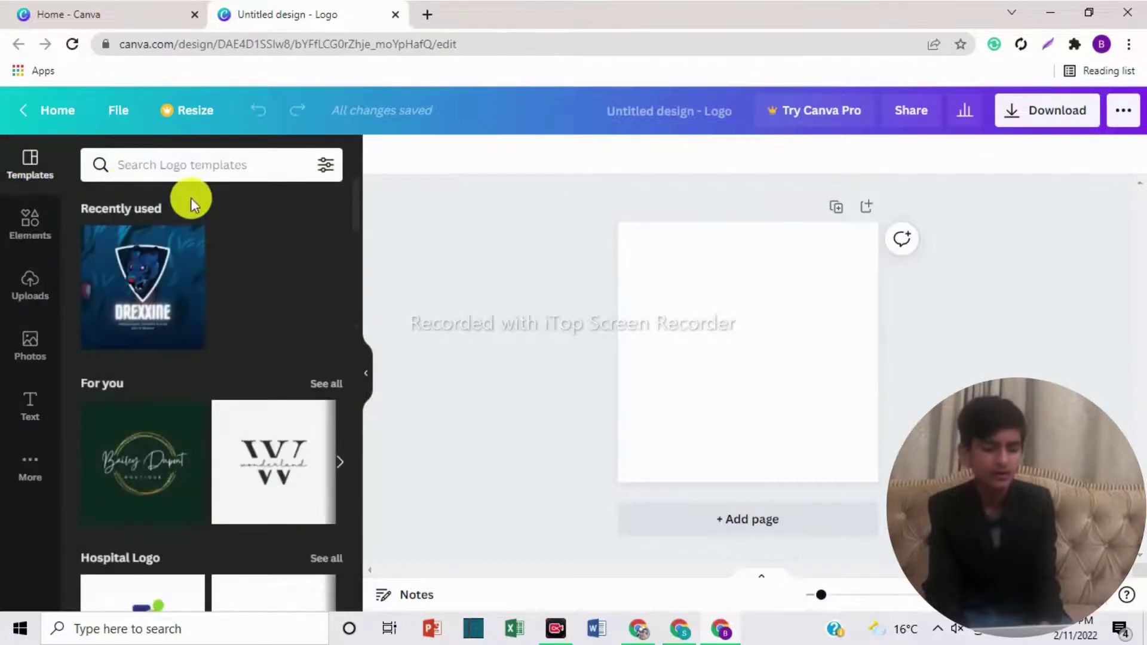
# - Search the logo templates for 'gaming logo' and scroll through the results
pyautogui.click(206, 173)
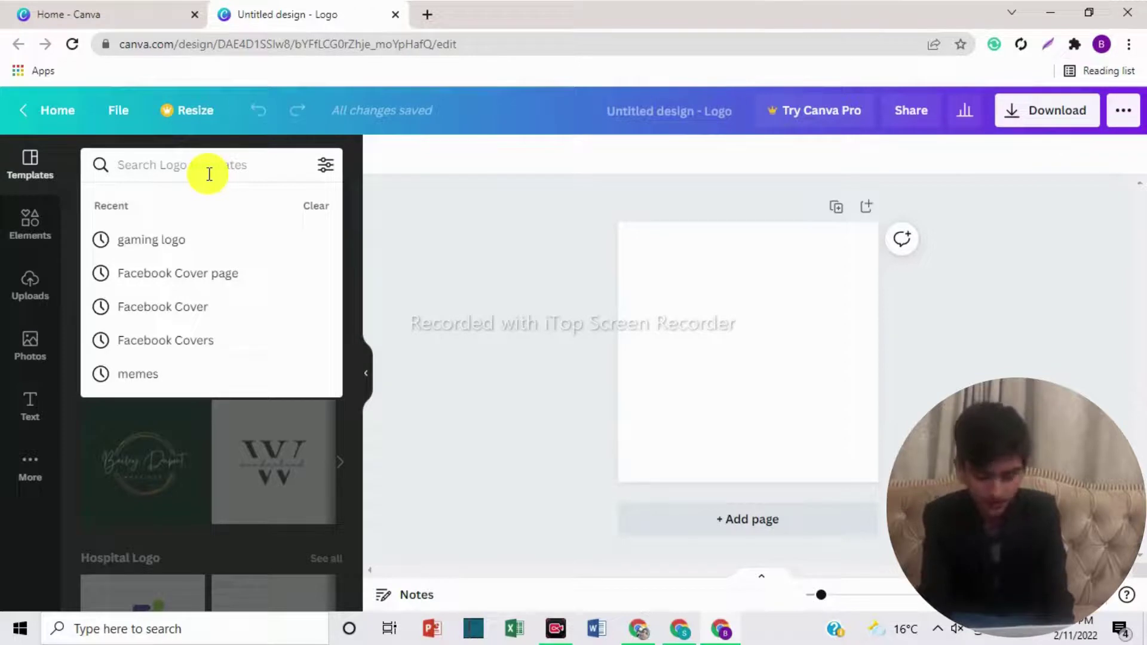
pyautogui.write('f')
pyautogui.press('BackSpace')
pyautogui.write('g')
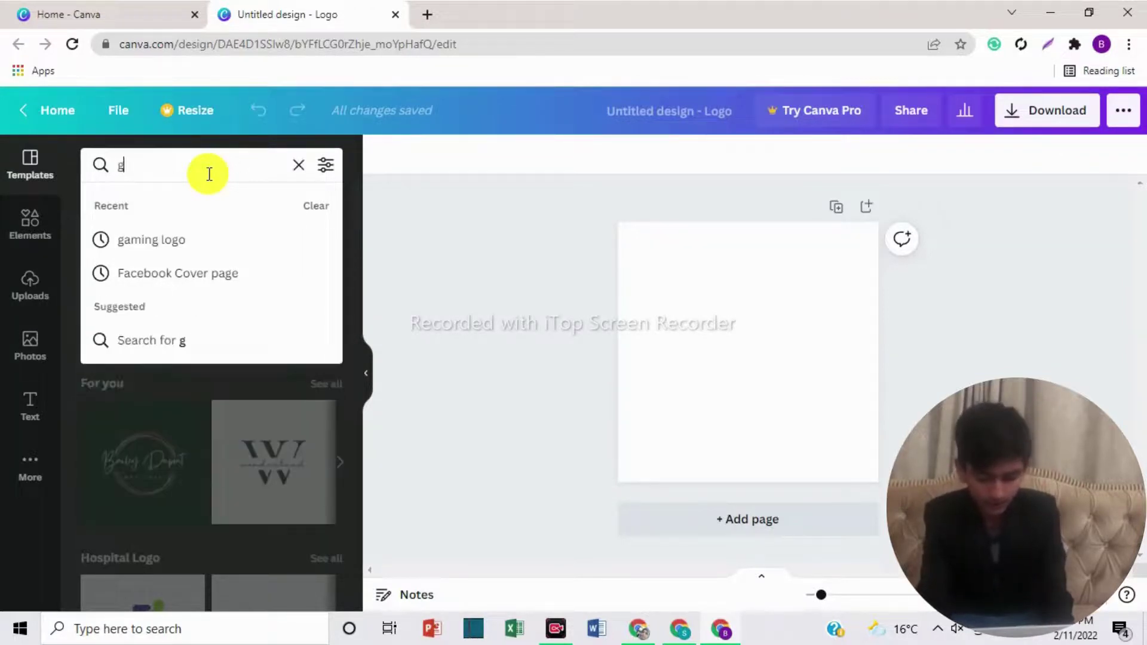
pyautogui.write('aming logo')
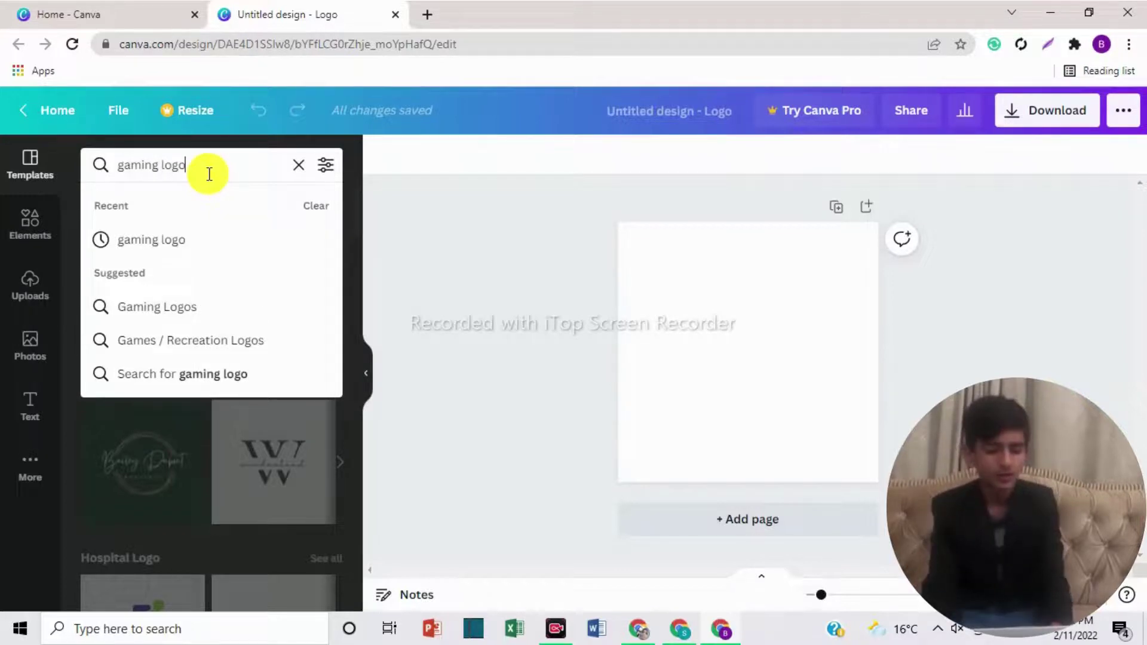
pyautogui.press('Return')
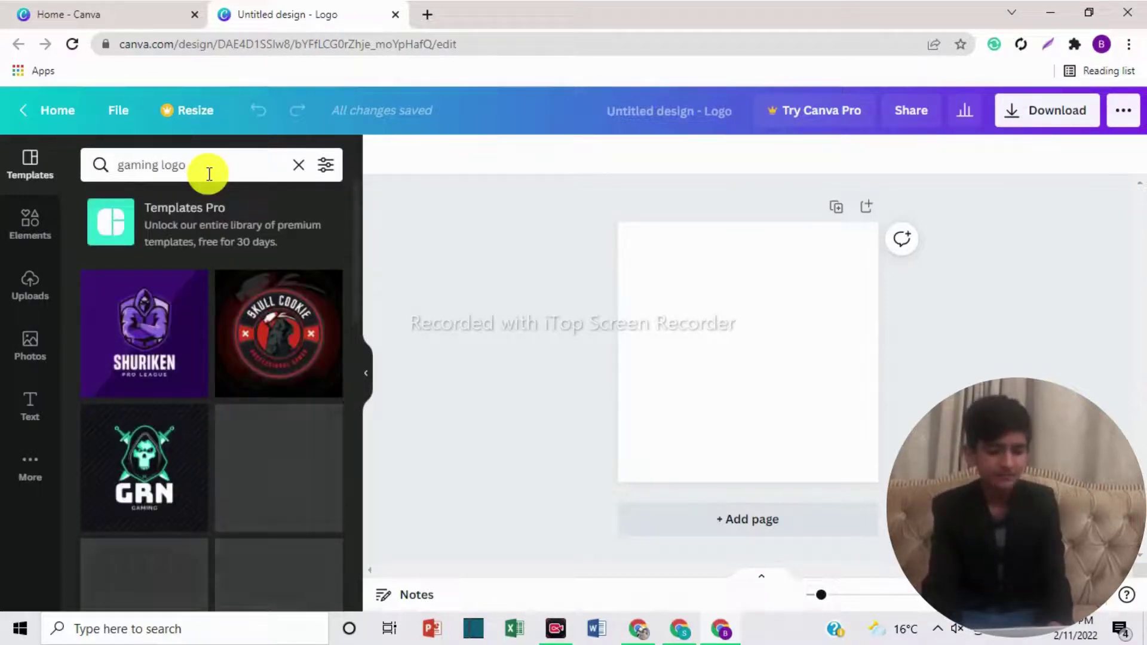
pyautogui.moveTo(355, 276); pyautogui.dragTo(349, 469)
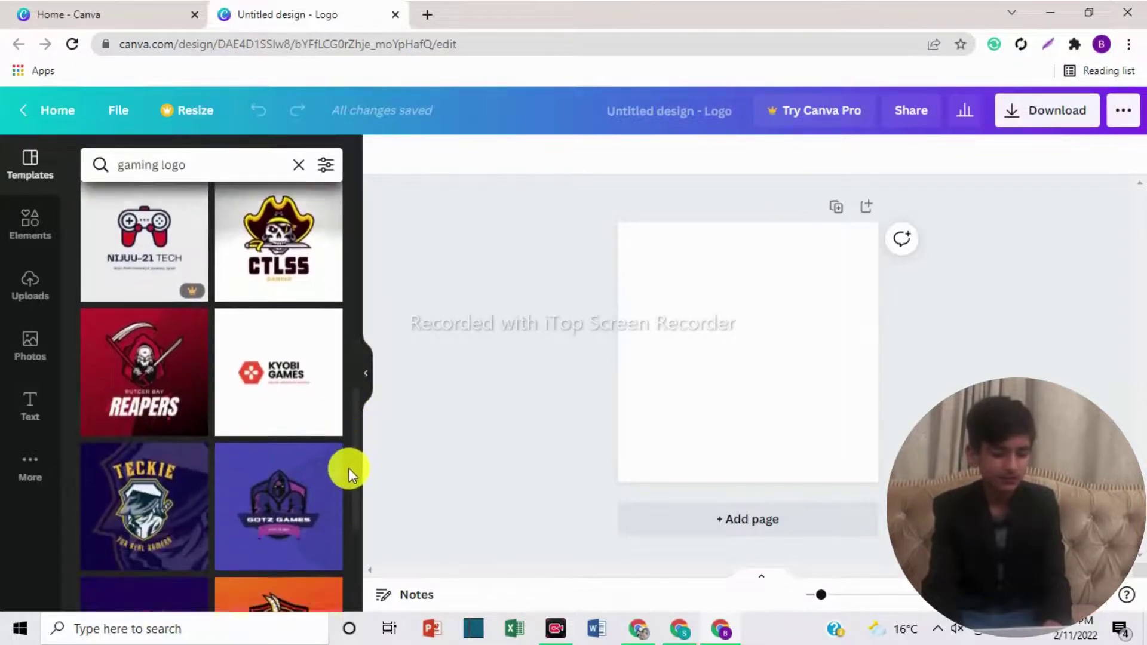
# - Apply the Teckie gaming template and replace the title TECKIE with 'BEAST GAMER'
pyautogui.click(177, 489)
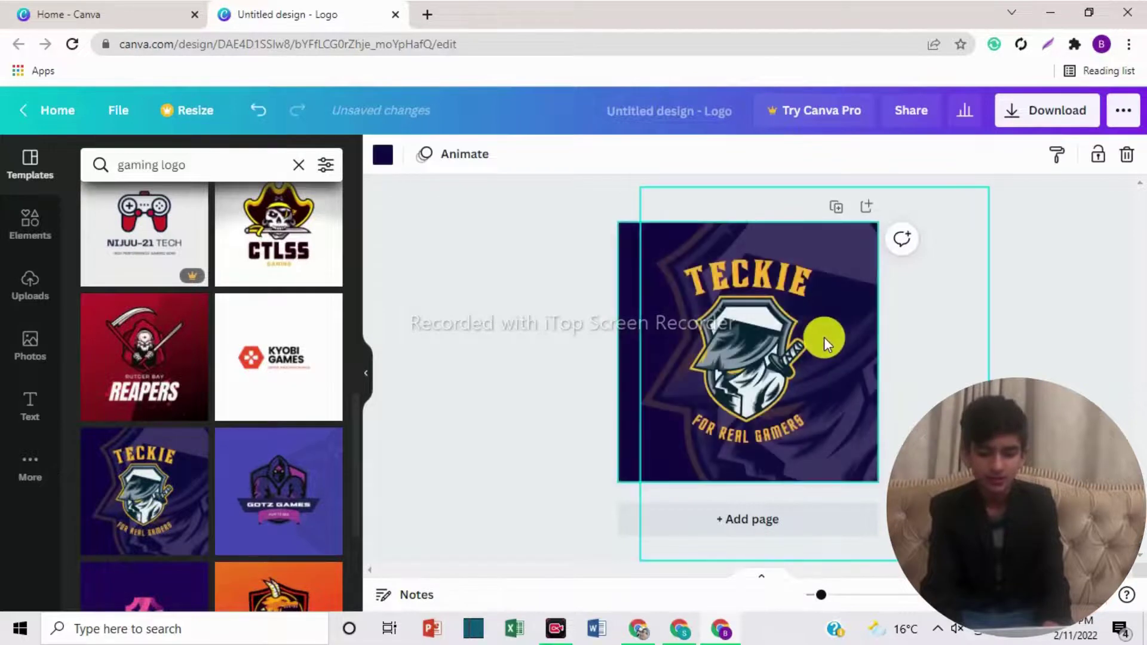
pyautogui.click(758, 273)
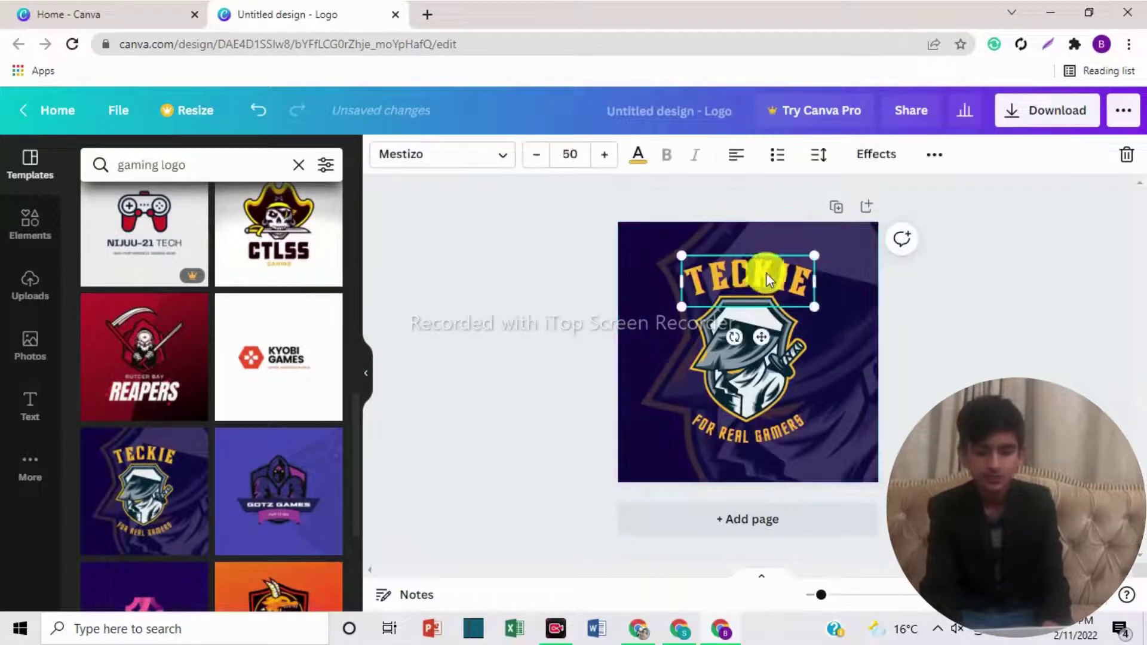
pyautogui.doubleClick(803, 277)
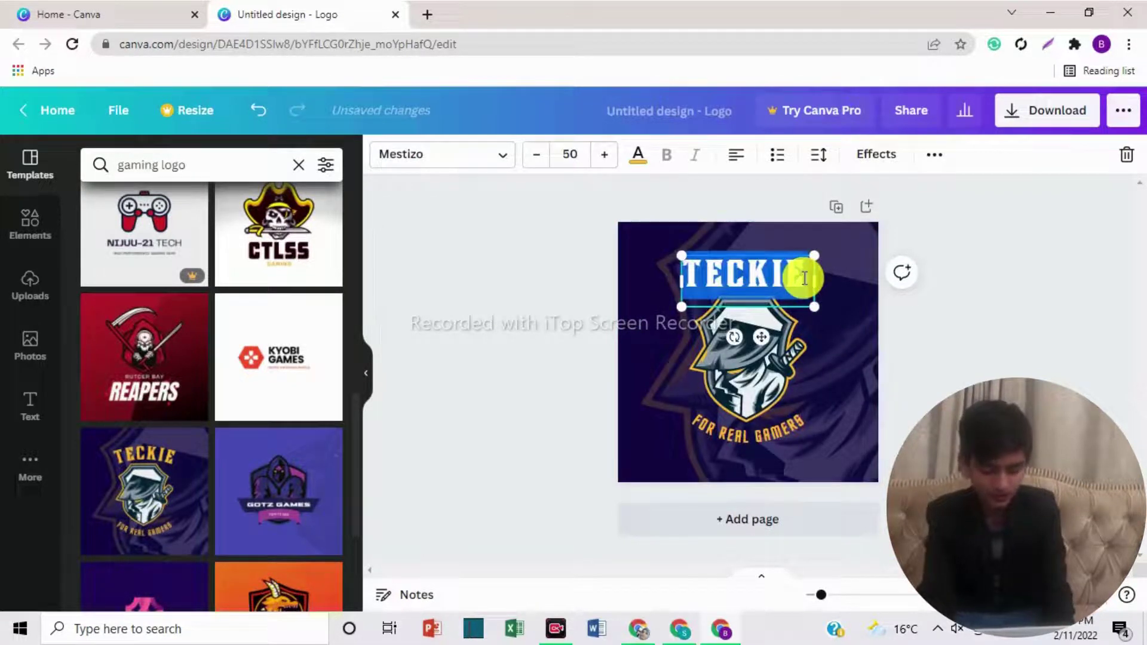
pyautogui.press('BackSpace')
pyautogui.write('B')
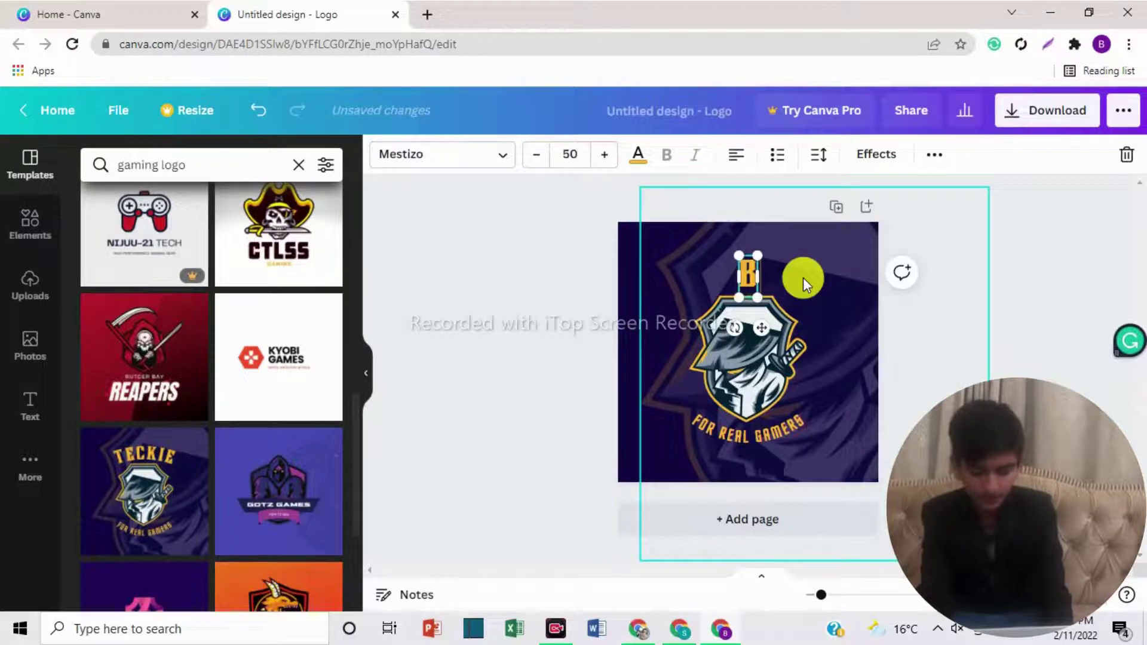
pyautogui.write('EAST')
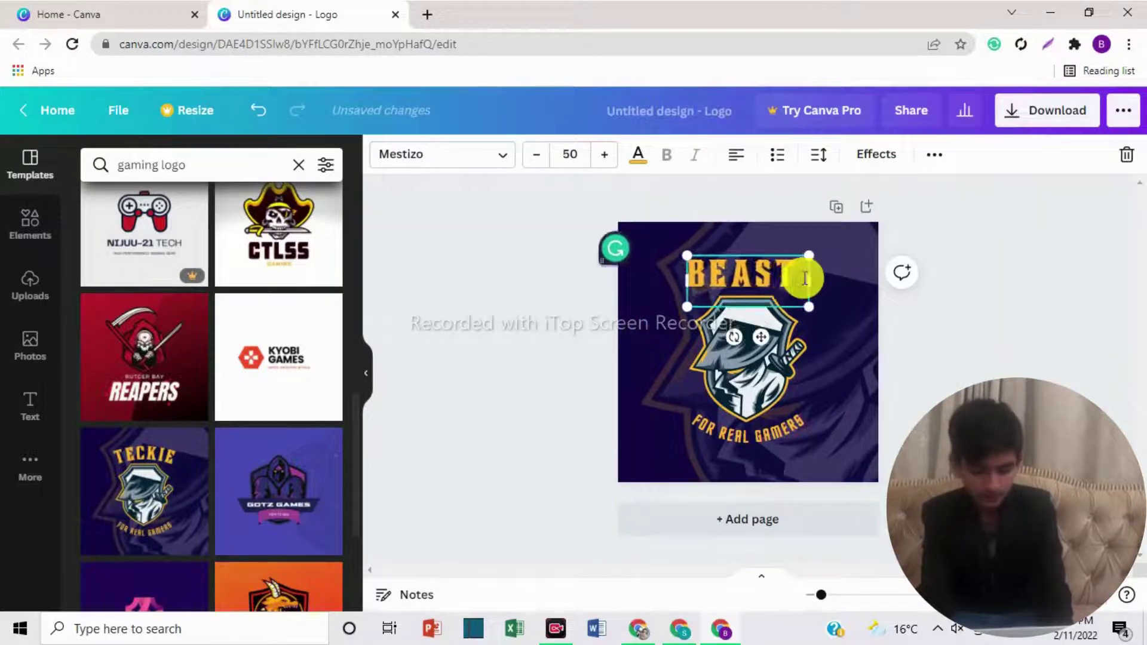
pyautogui.write(' GAMER')
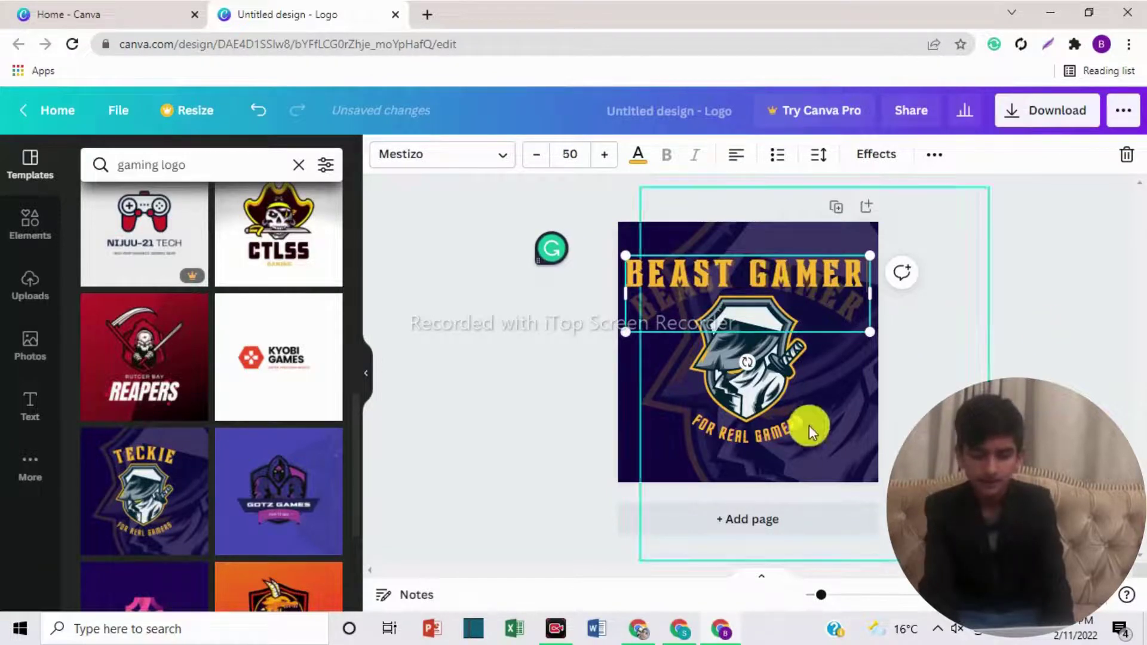
# - Change the subtitle 'FOR REAL GAMERS' to 'VIDEO GAMERS'
pyautogui.click(795, 420)
pyautogui.doubleClick(749, 436)
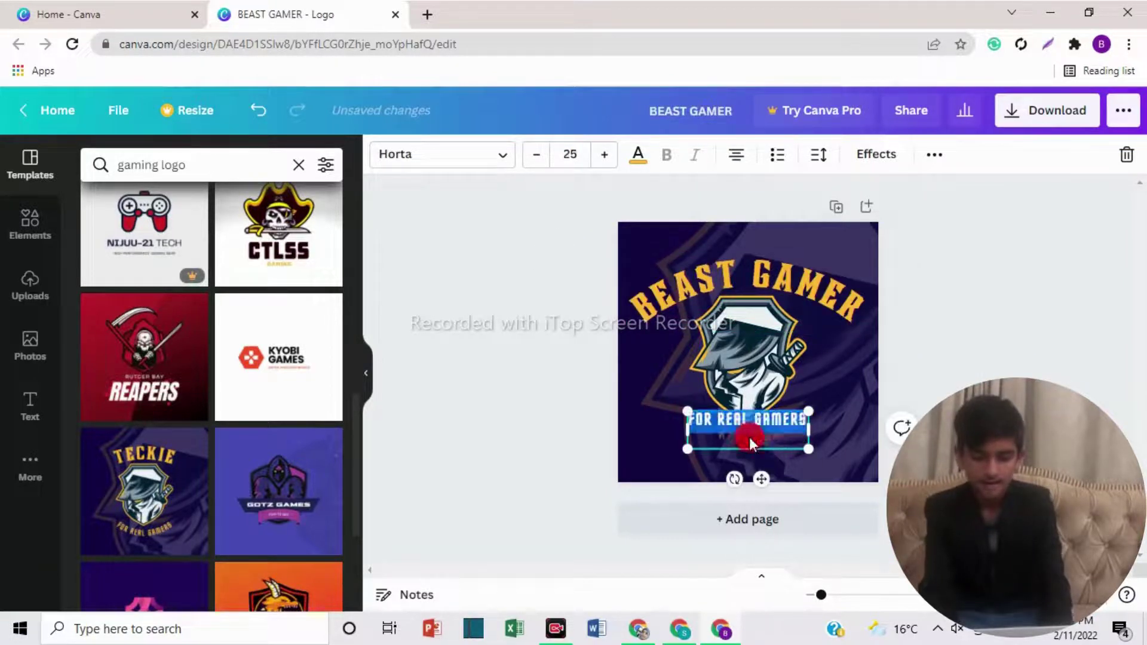
pyautogui.click(751, 414)
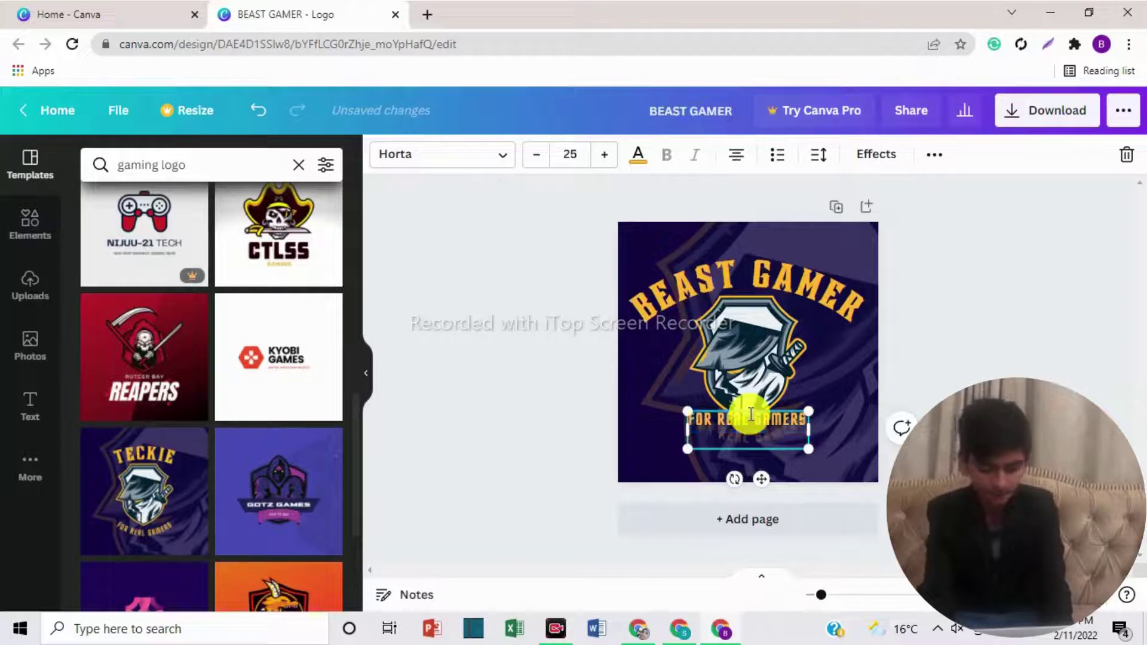
pyautogui.press('BackSpace')
pyautogui.press('BackSpace')
pyautogui.press('BackSpace')
pyautogui.press('BackSpace')
pyautogui.press('BackSpace')
pyautogui.press('BackSpace')
pyautogui.press('BackSpace')
pyautogui.press('BackSpace')
pyautogui.press('BackSpace')
pyautogui.write('VIDEO')
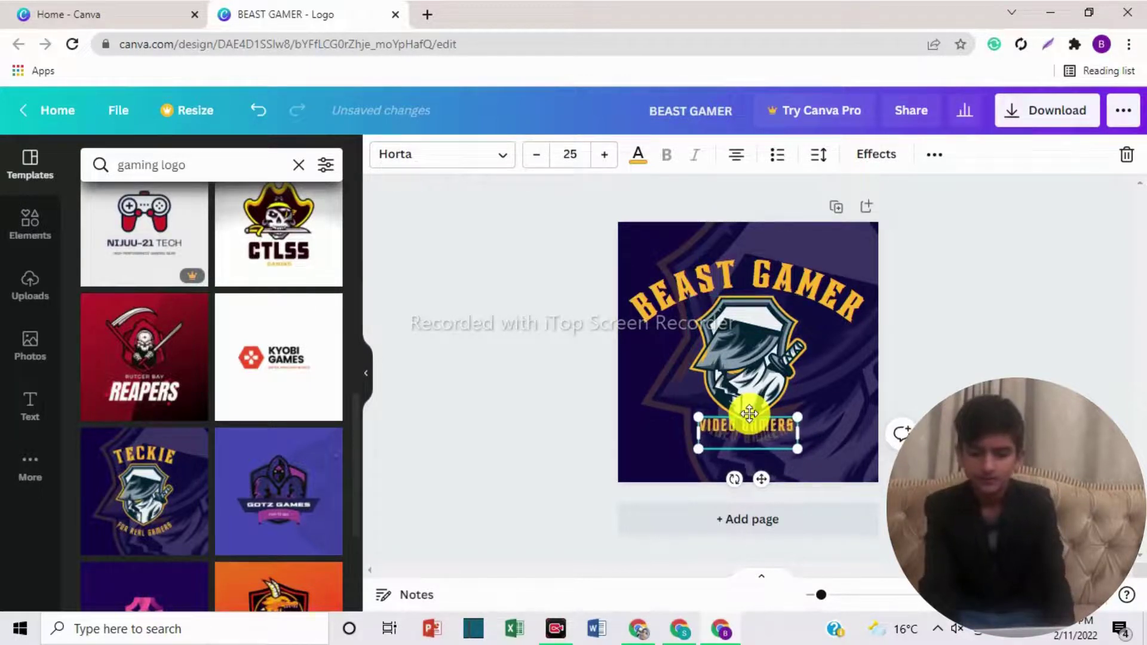
pyautogui.press('Escape')
pyautogui.click(1009, 332)
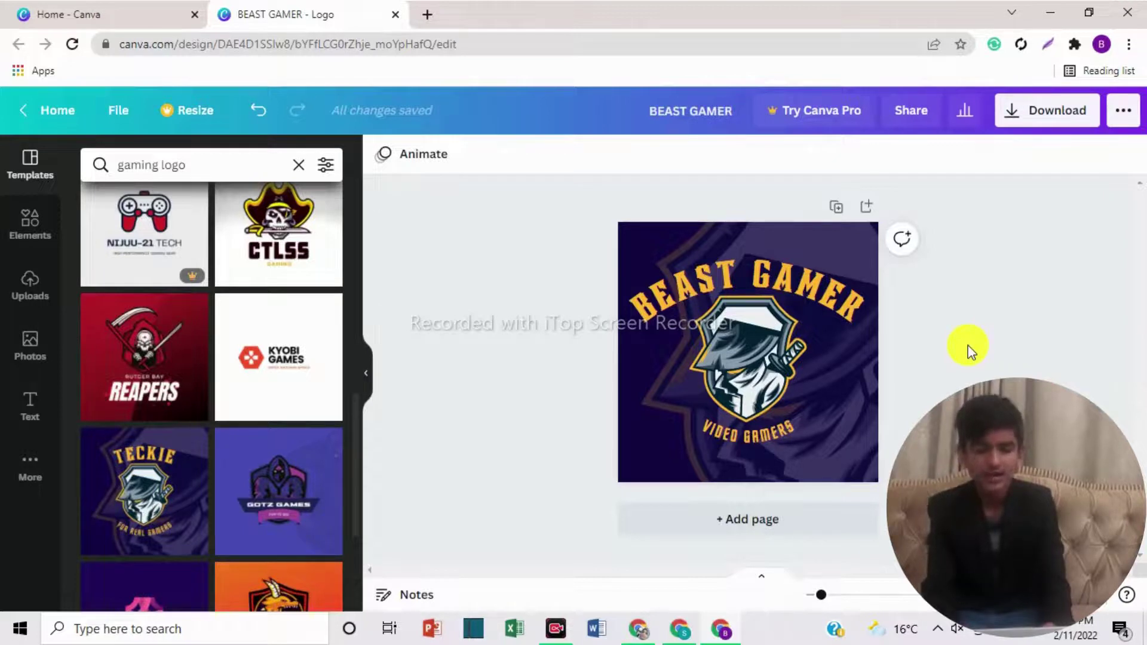
# - Add a blank second page below the BEAST GAMER logo, then return to Page 1
pyautogui.click(752, 535)
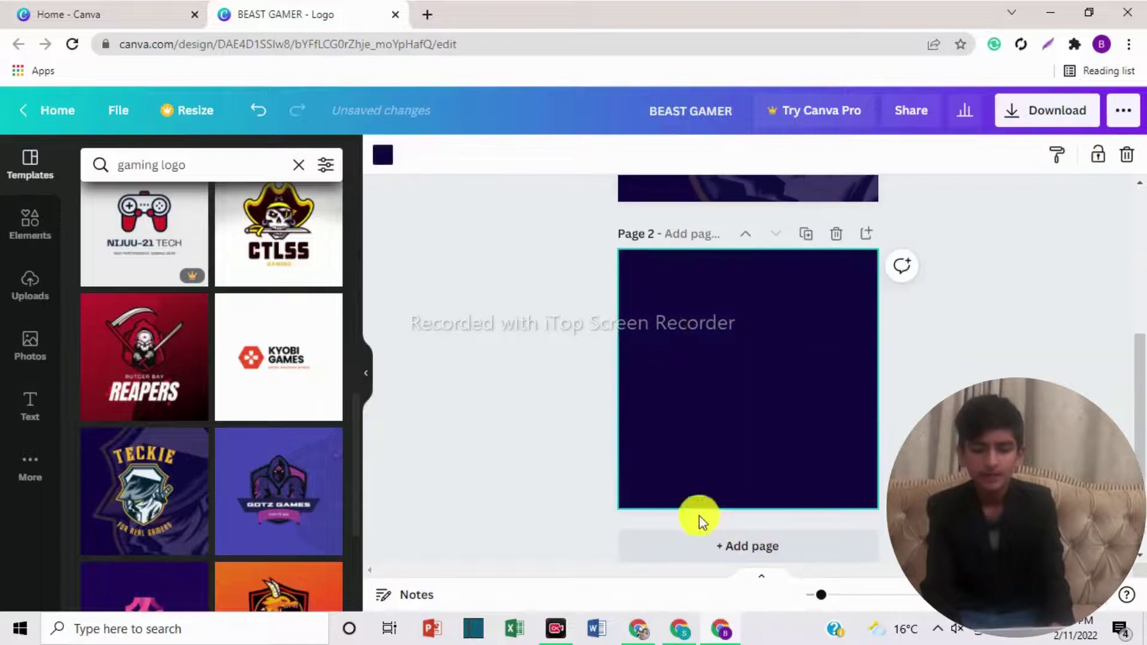
pyautogui.moveTo(1140, 371); pyautogui.dragTo(1139, 182)
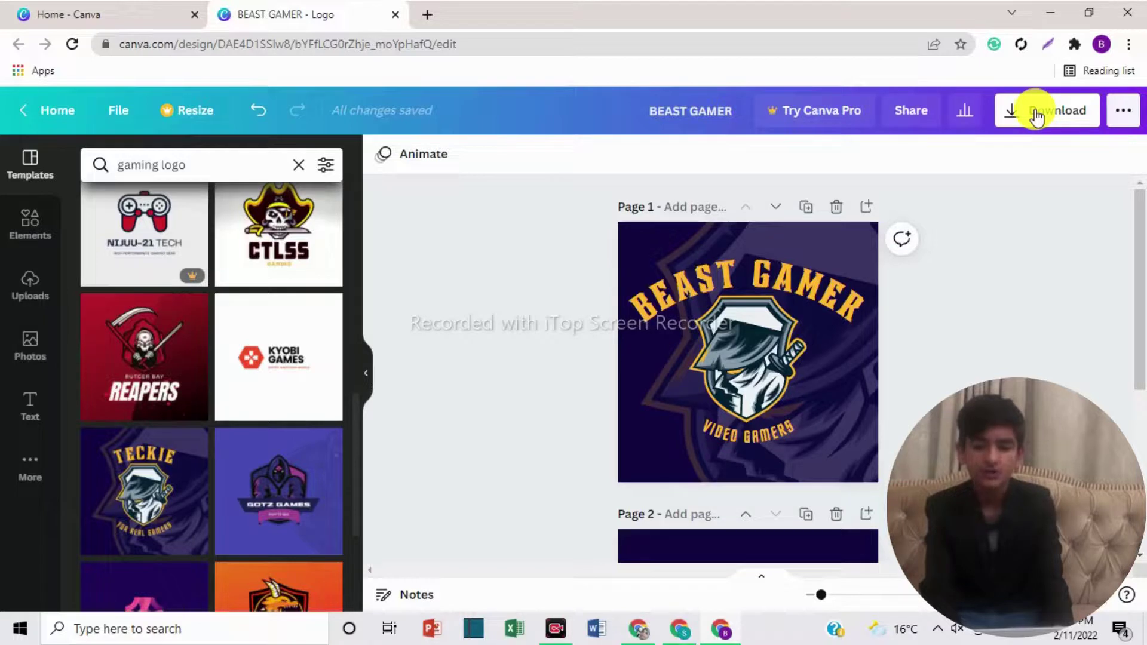
# - Download only Page 1 of the BEAST GAMER logo as a JPG file
pyautogui.click(1037, 113)
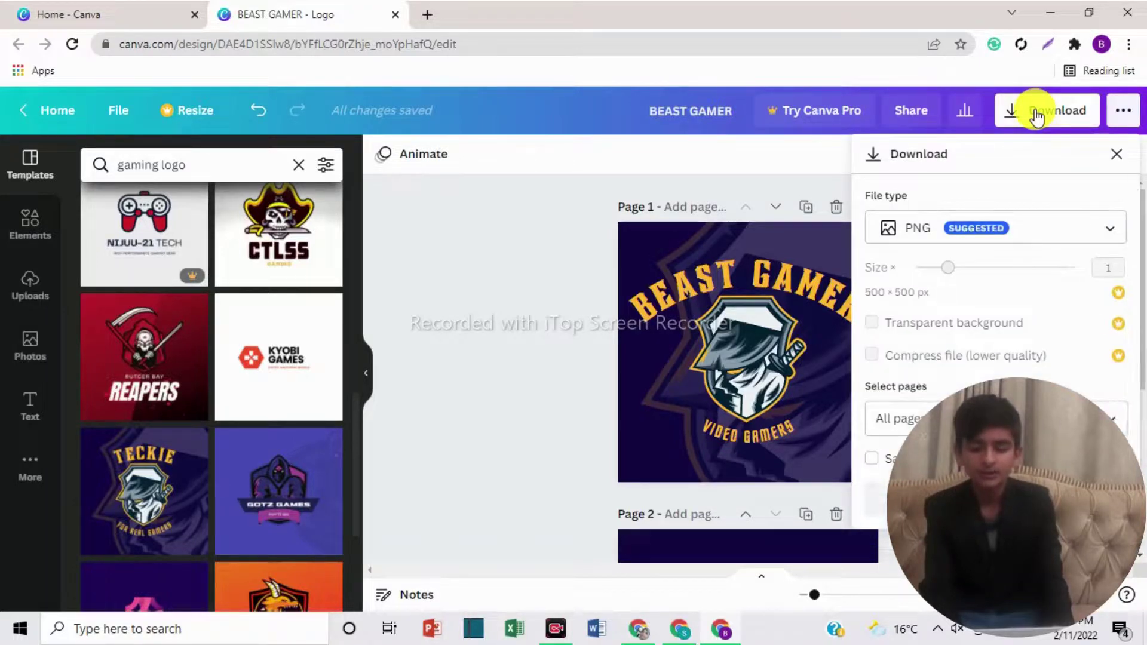
pyautogui.click(966, 231)
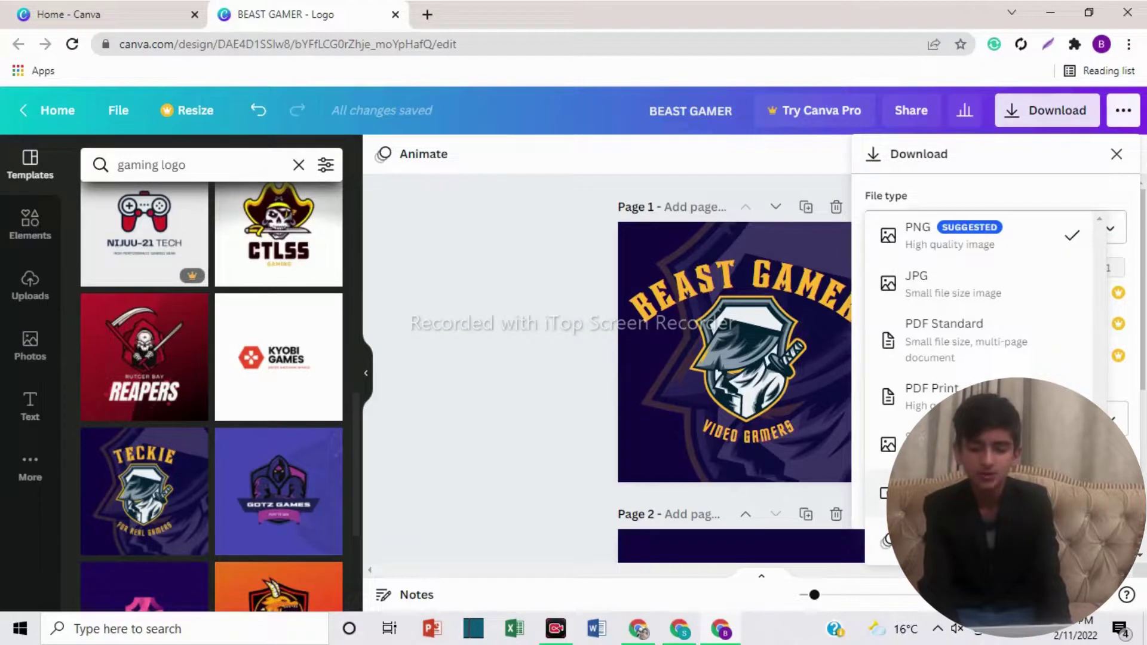
pyautogui.click(973, 287)
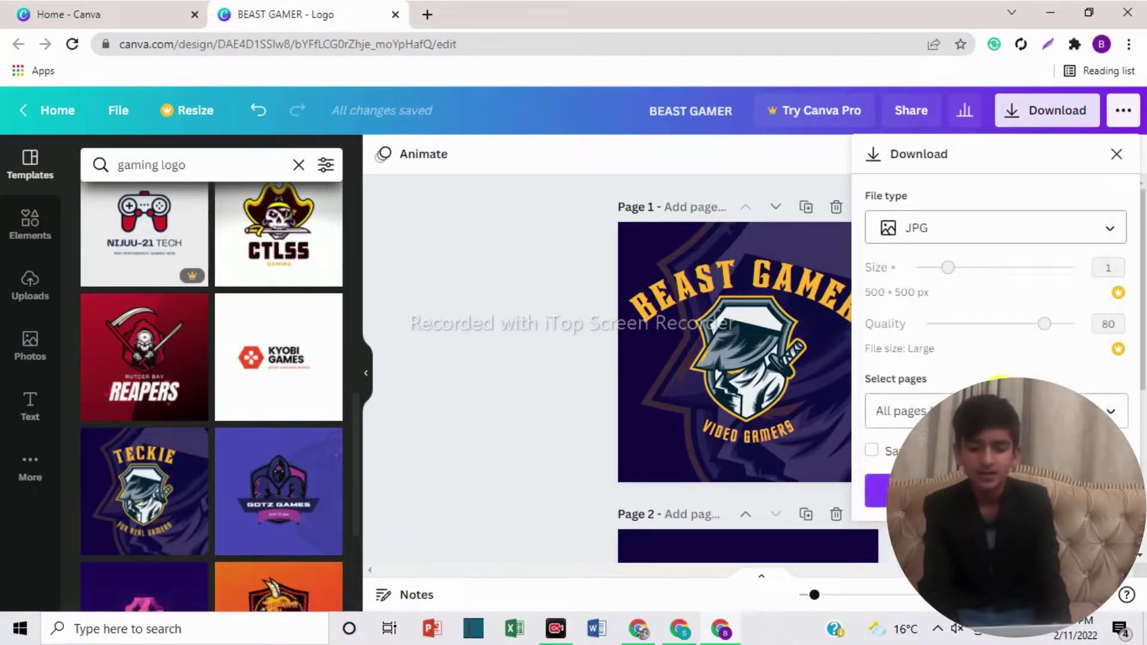
pyautogui.click(957, 412)
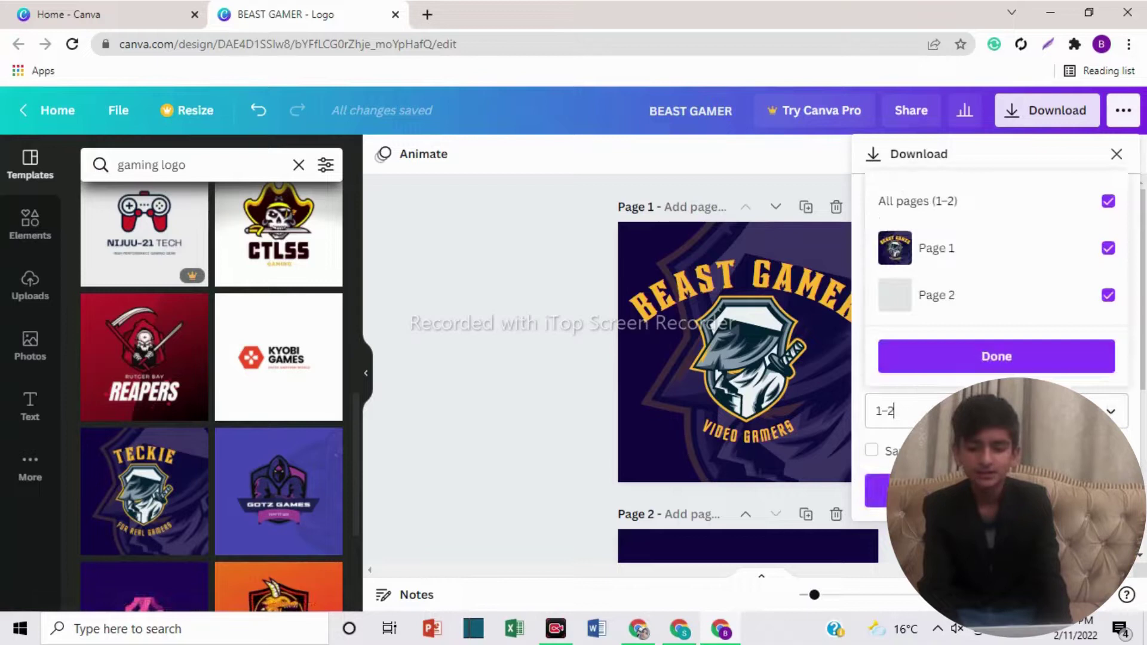
pyautogui.click(1010, 293)
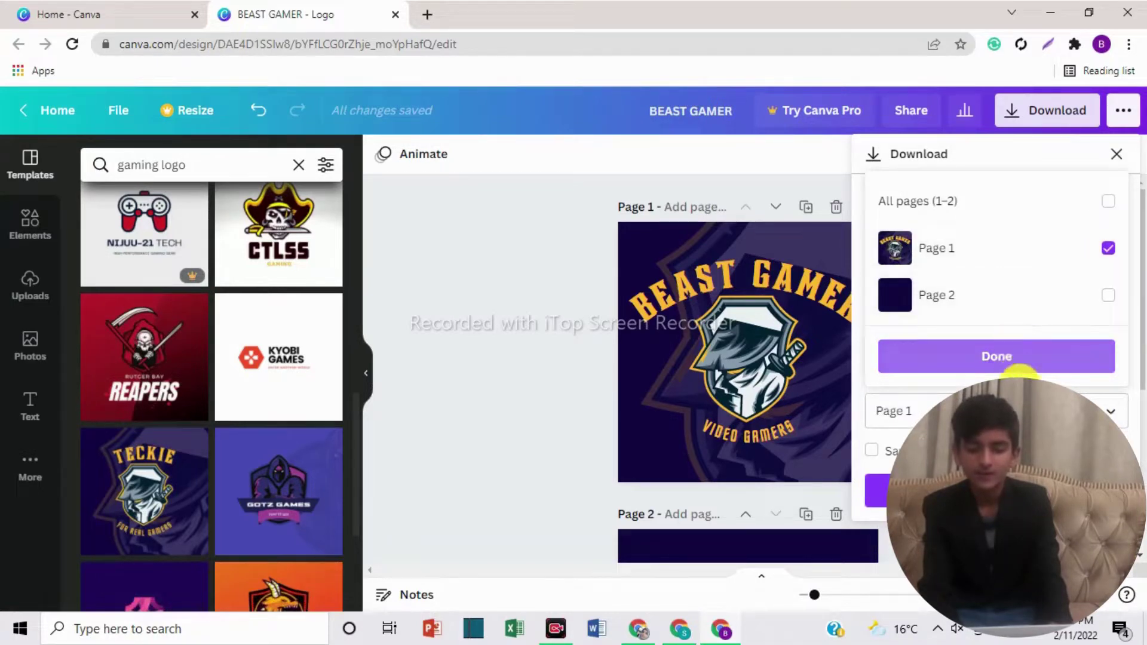
pyautogui.click(1021, 362)
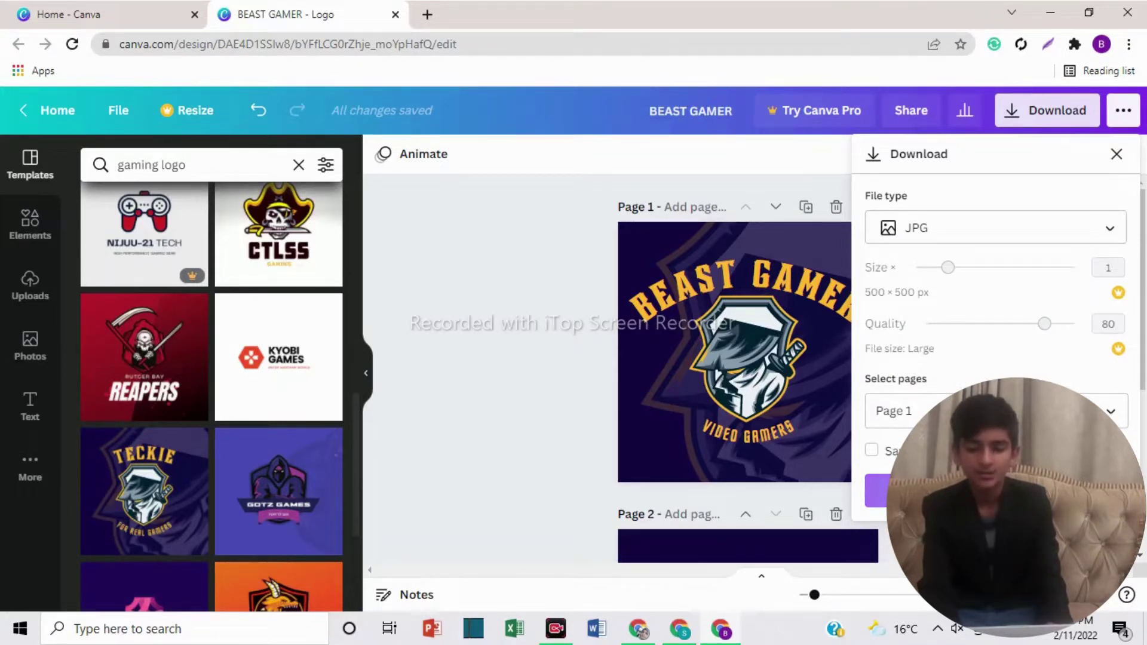
pyautogui.click(878, 491)
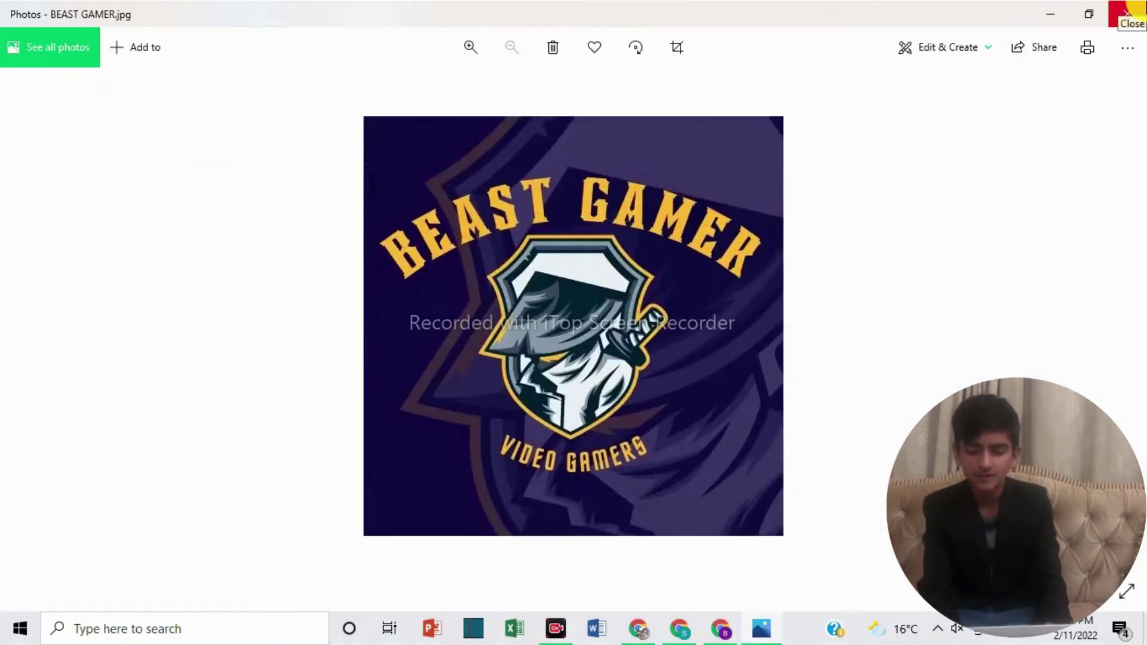
pyautogui.click(1127, 13)
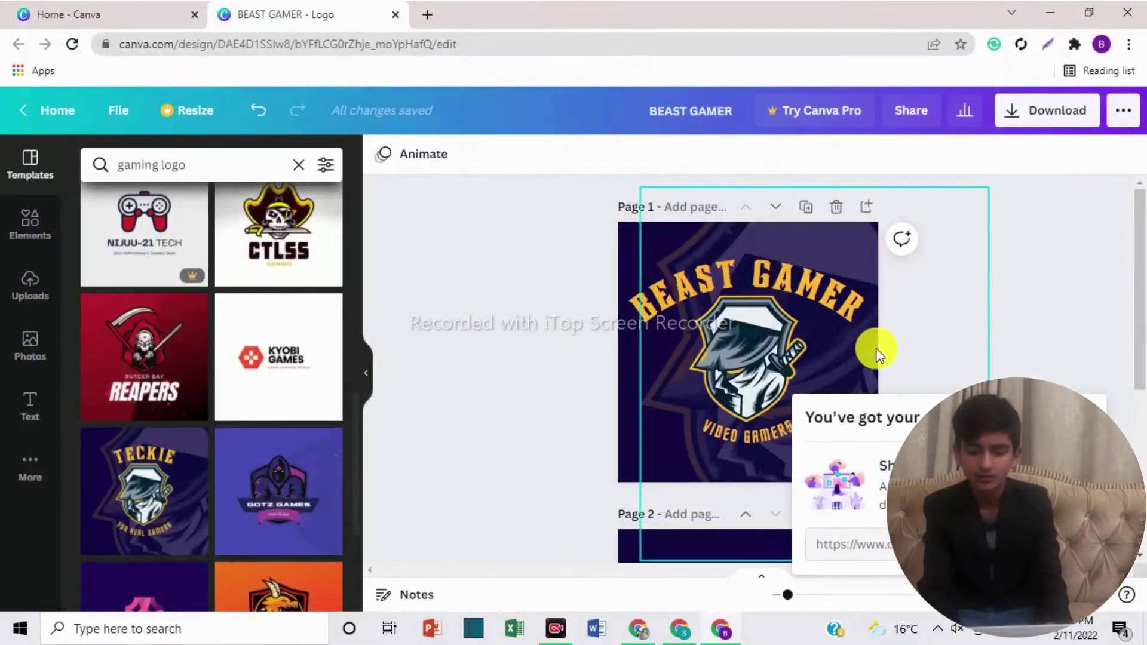